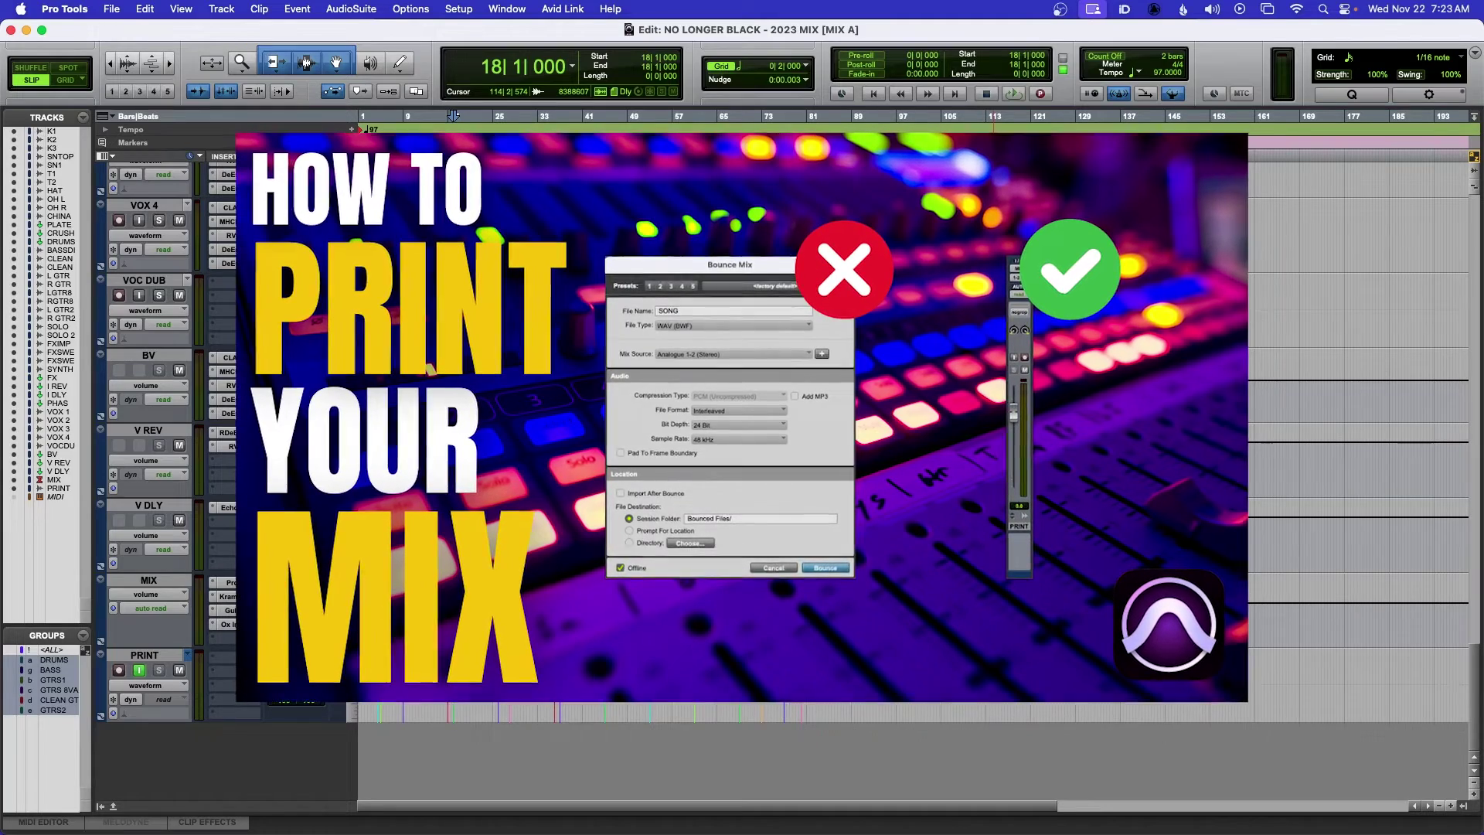
# Select the PRINT track and set the playback start just before the CH2 marker, at 36|2|786
pyautogui.click(161, 657)
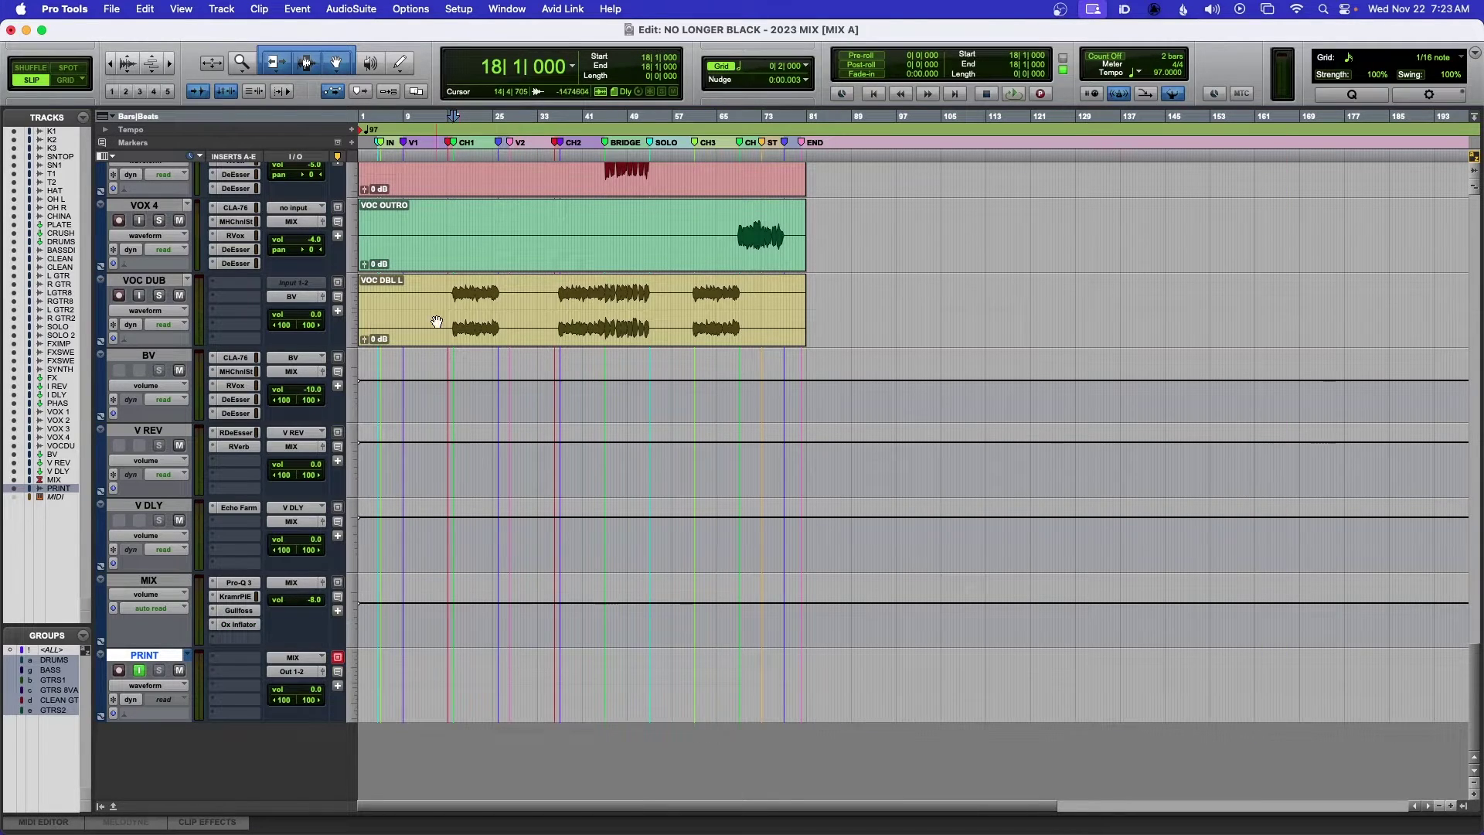
pyautogui.click(563, 148)
pyautogui.press('super+bracketright')
pyautogui.press('super+bracketright')
pyautogui.press('super+bracketright')
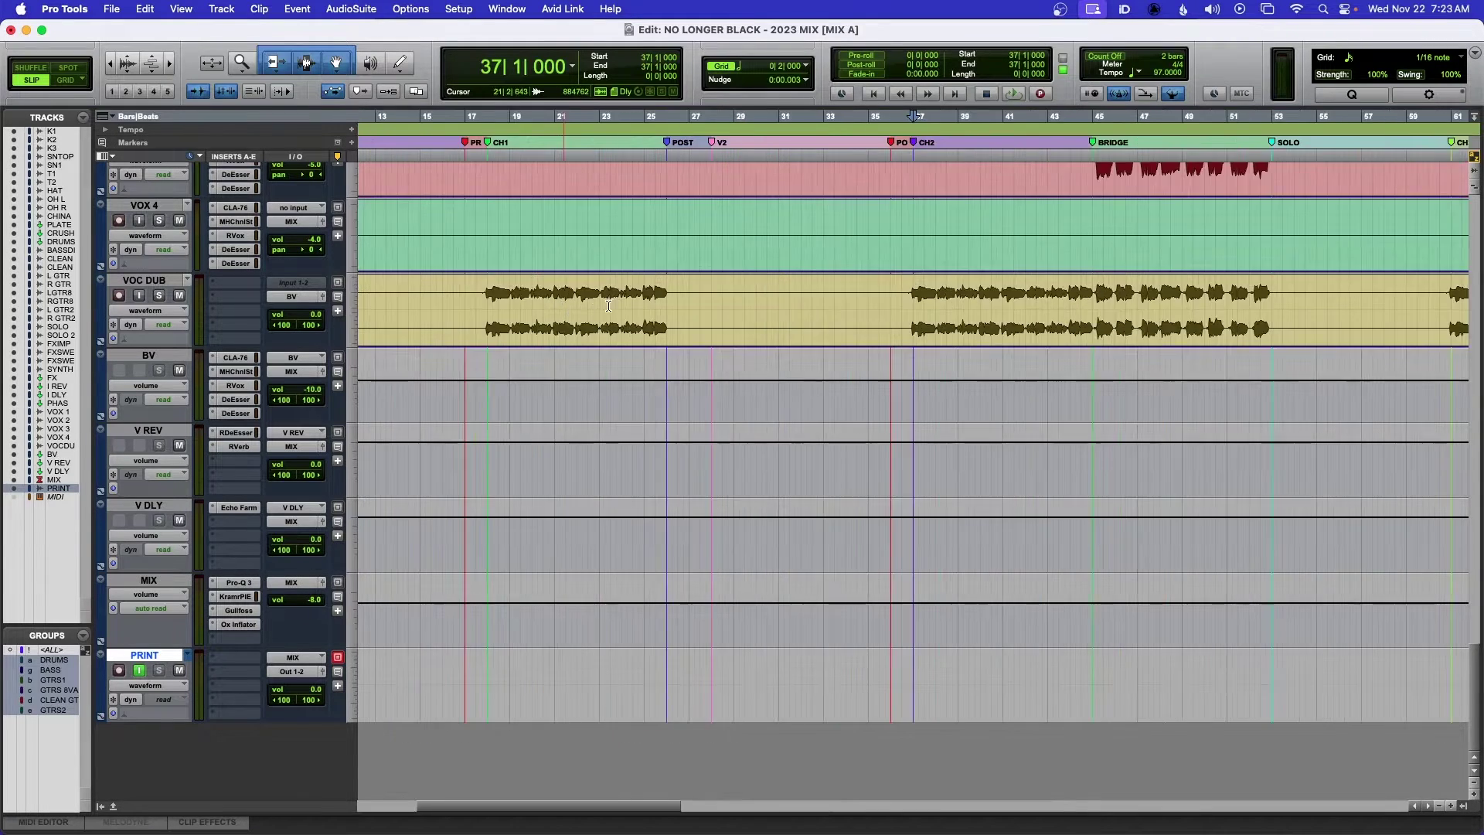
pyautogui.hscroll(5, 609, 307)
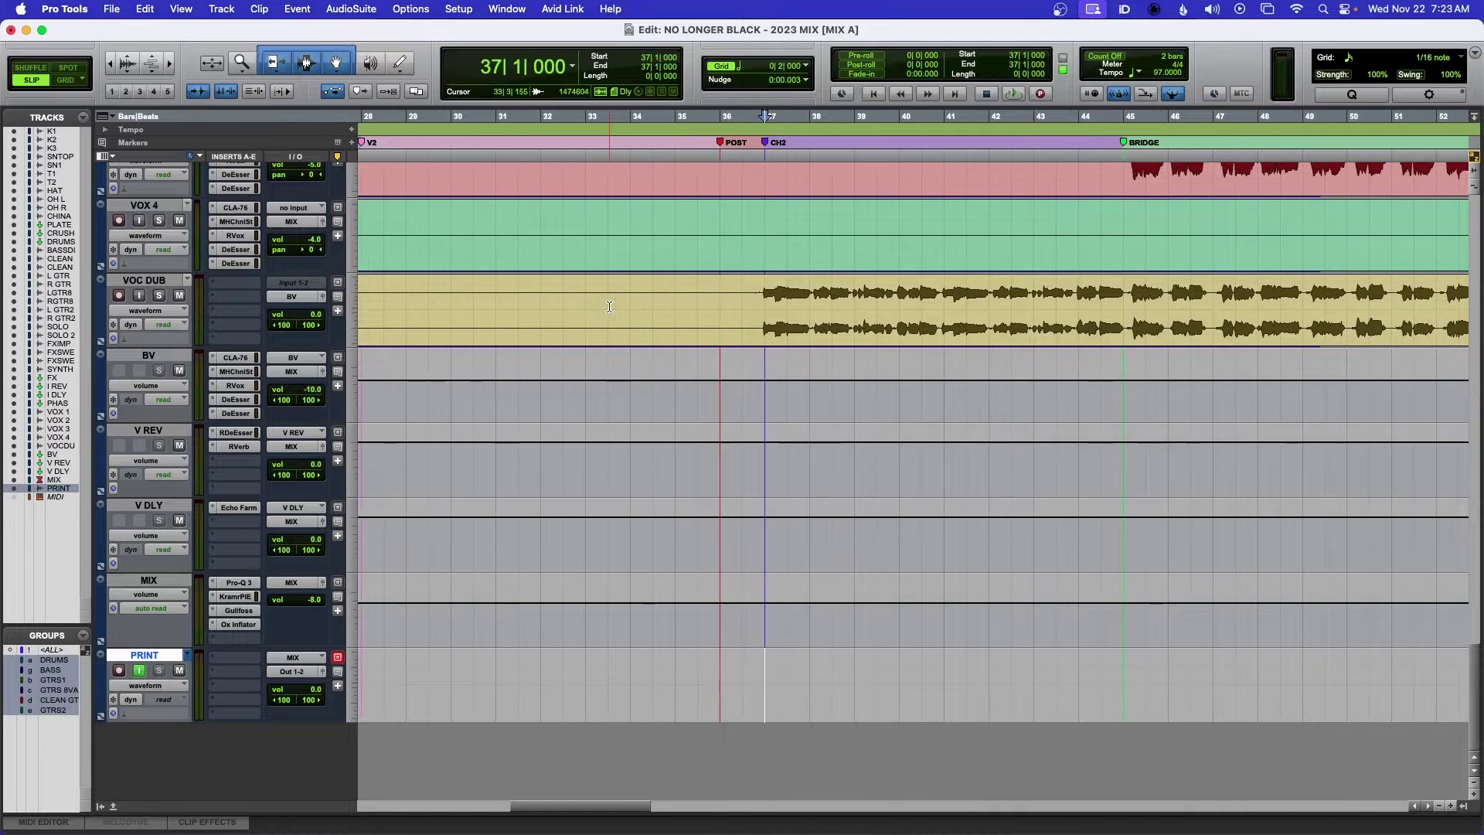
pyautogui.click(703, 309)
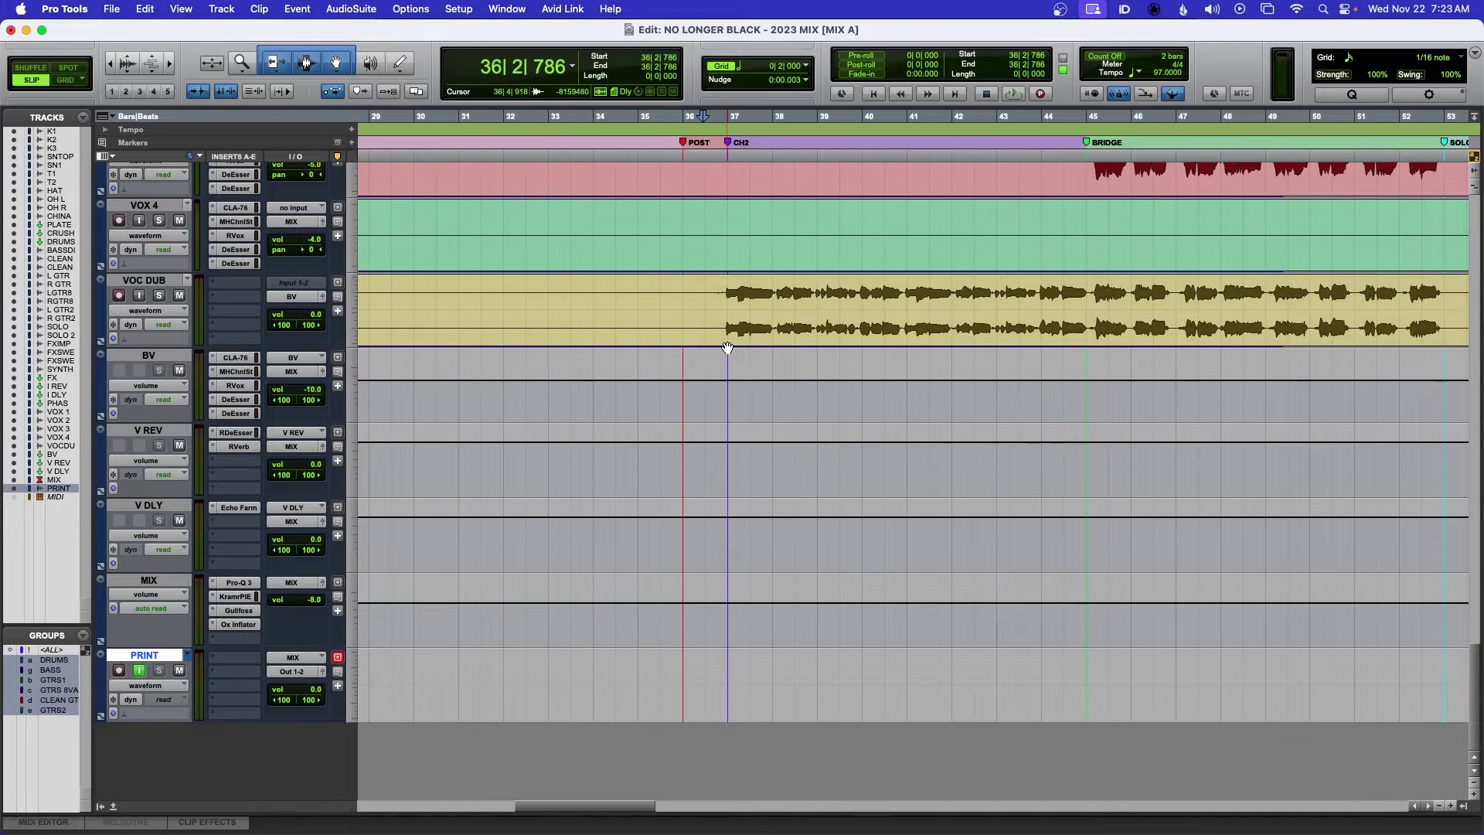
# Play the chorus from 36|2|786 and stop, then bring up the Bounce Mix settings
pyautogui.press('space')
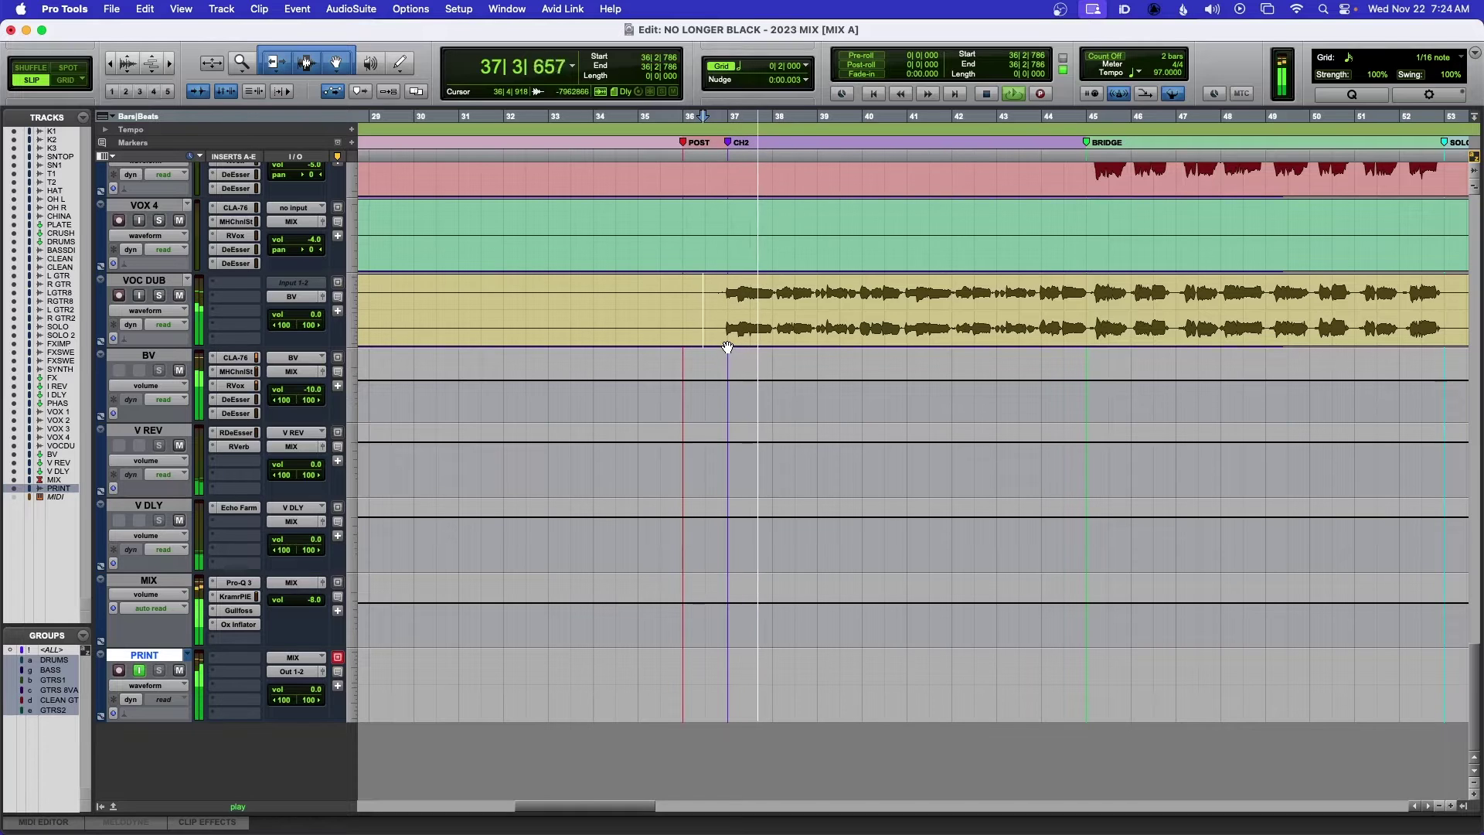
pyautogui.press('space')
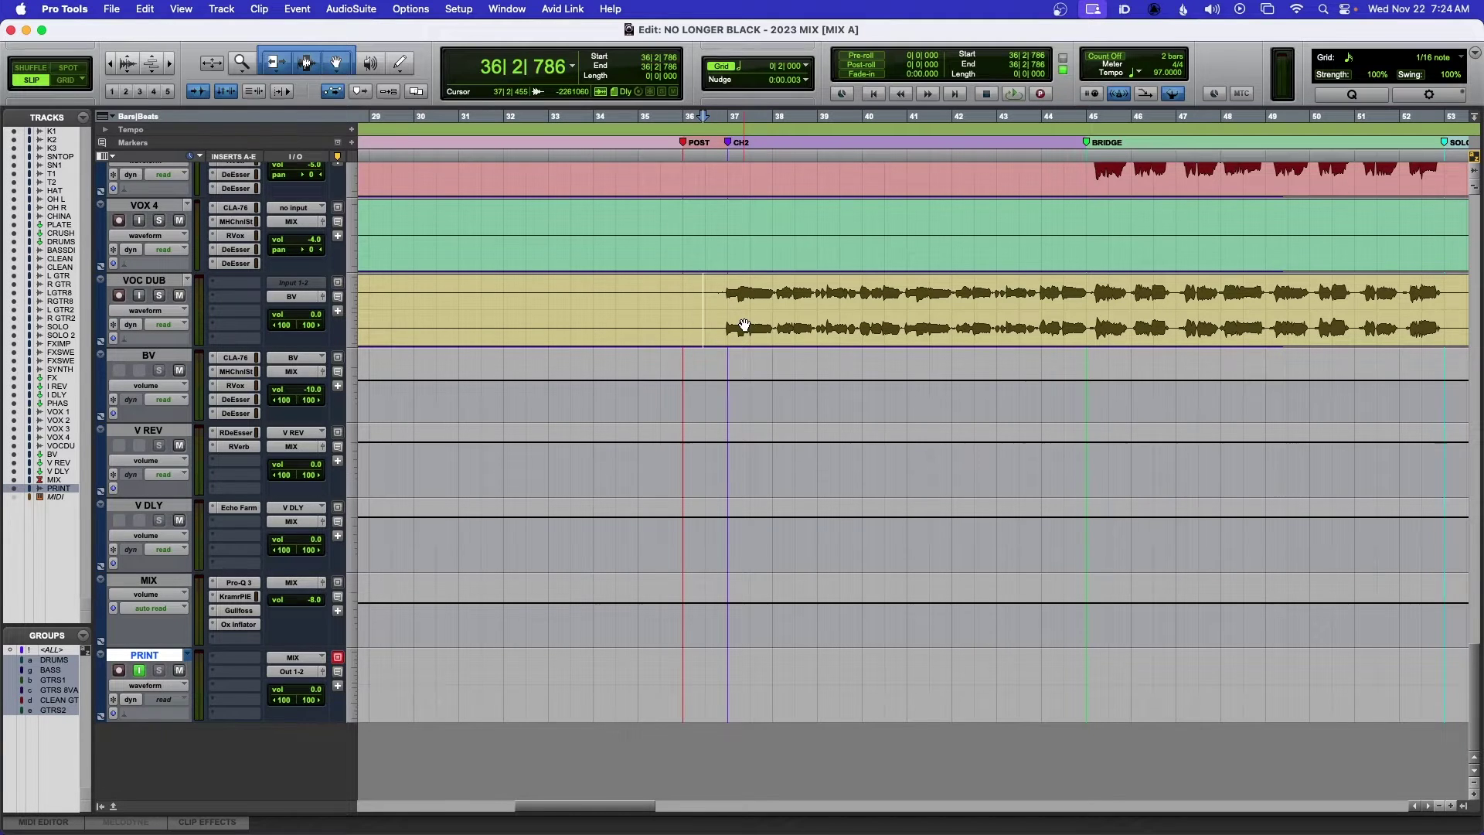
pyautogui.press('alt+super+b')
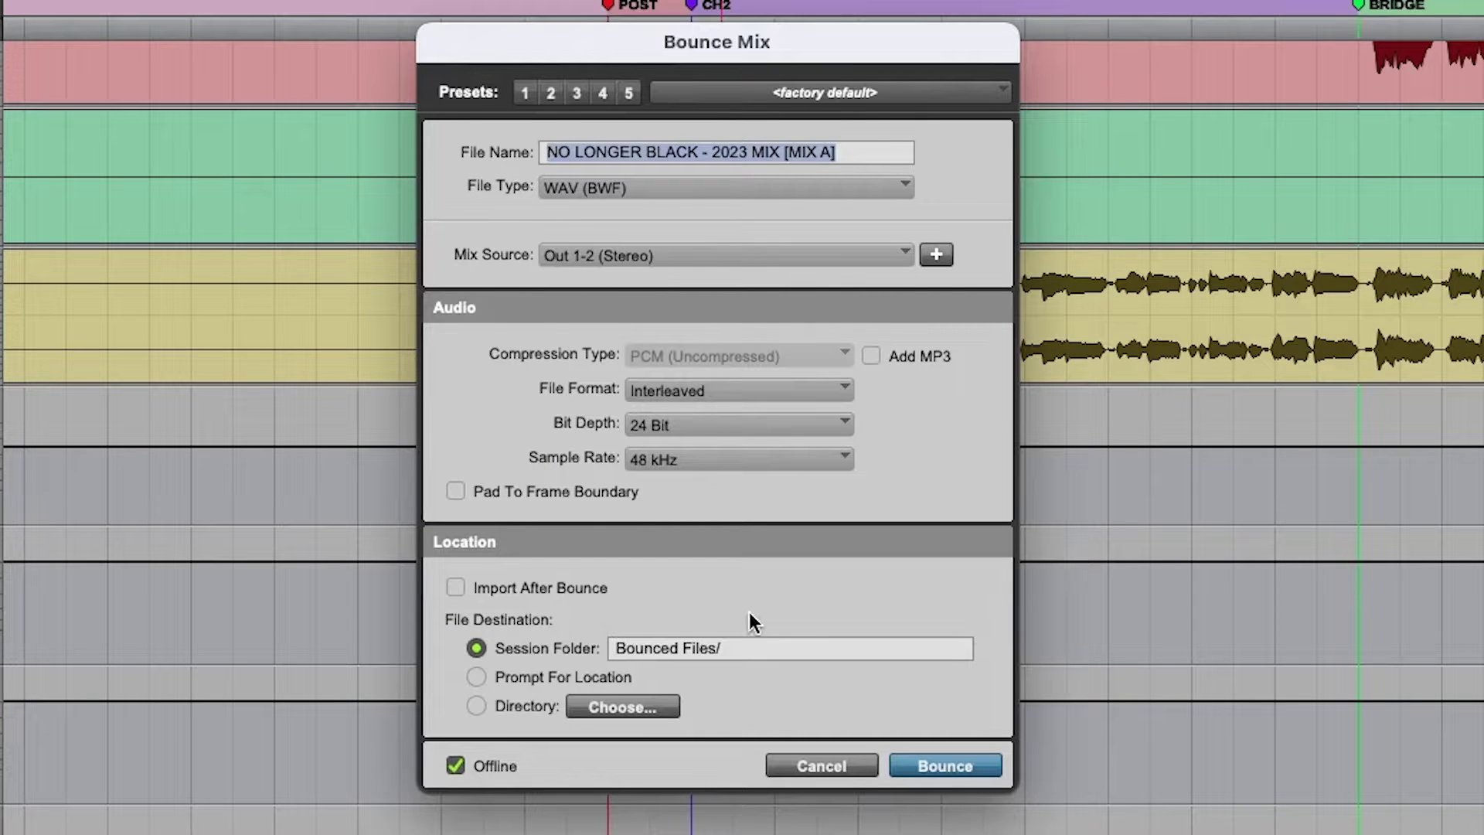
# Cancel the Bounce Mix dialog without bouncing anything
pyautogui.click(810, 765)
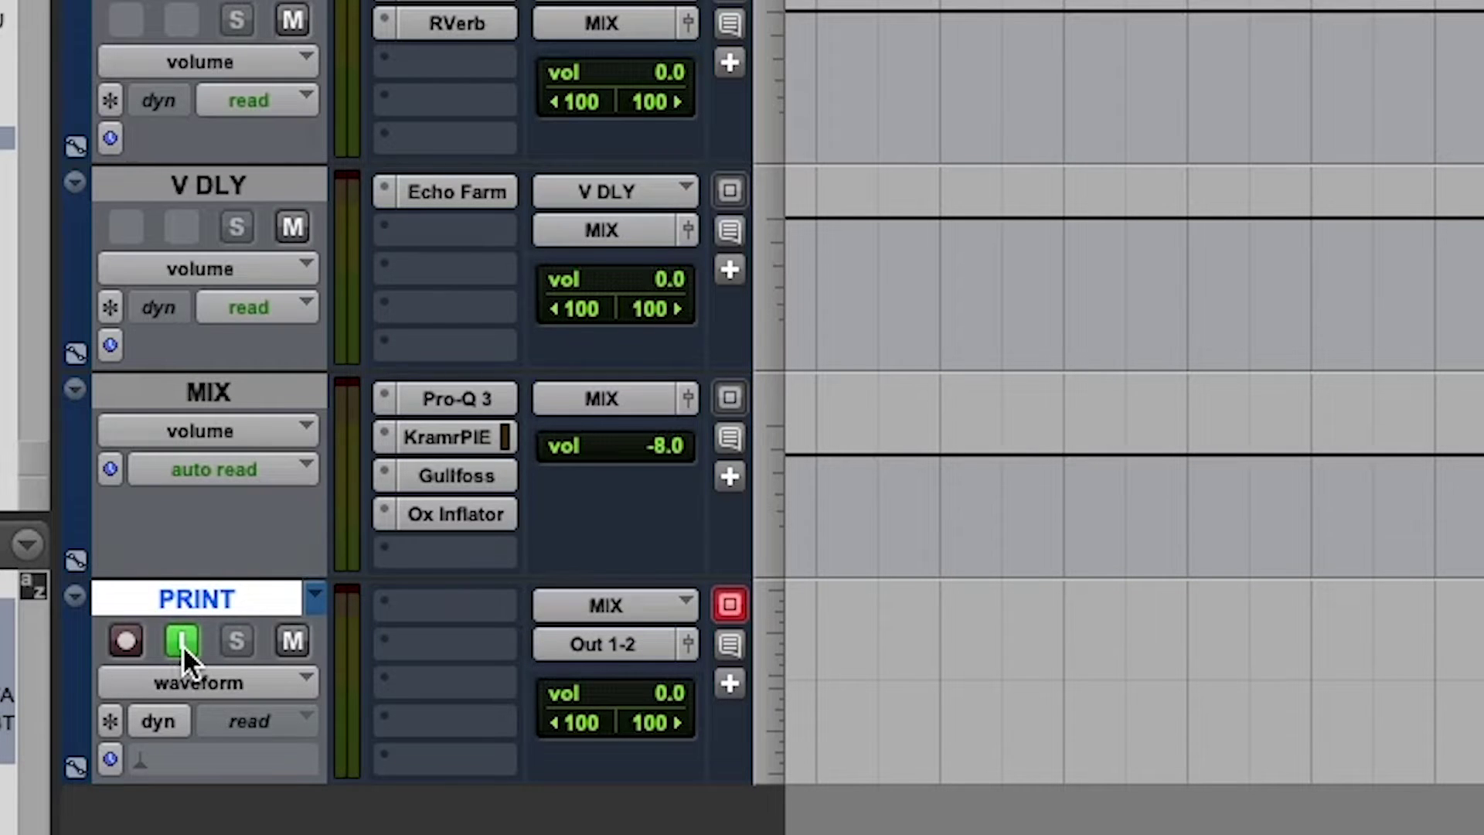
# Play PRINT with input monitoring off, then on, and record-enable the PRINT track
pyautogui.click(182, 642)
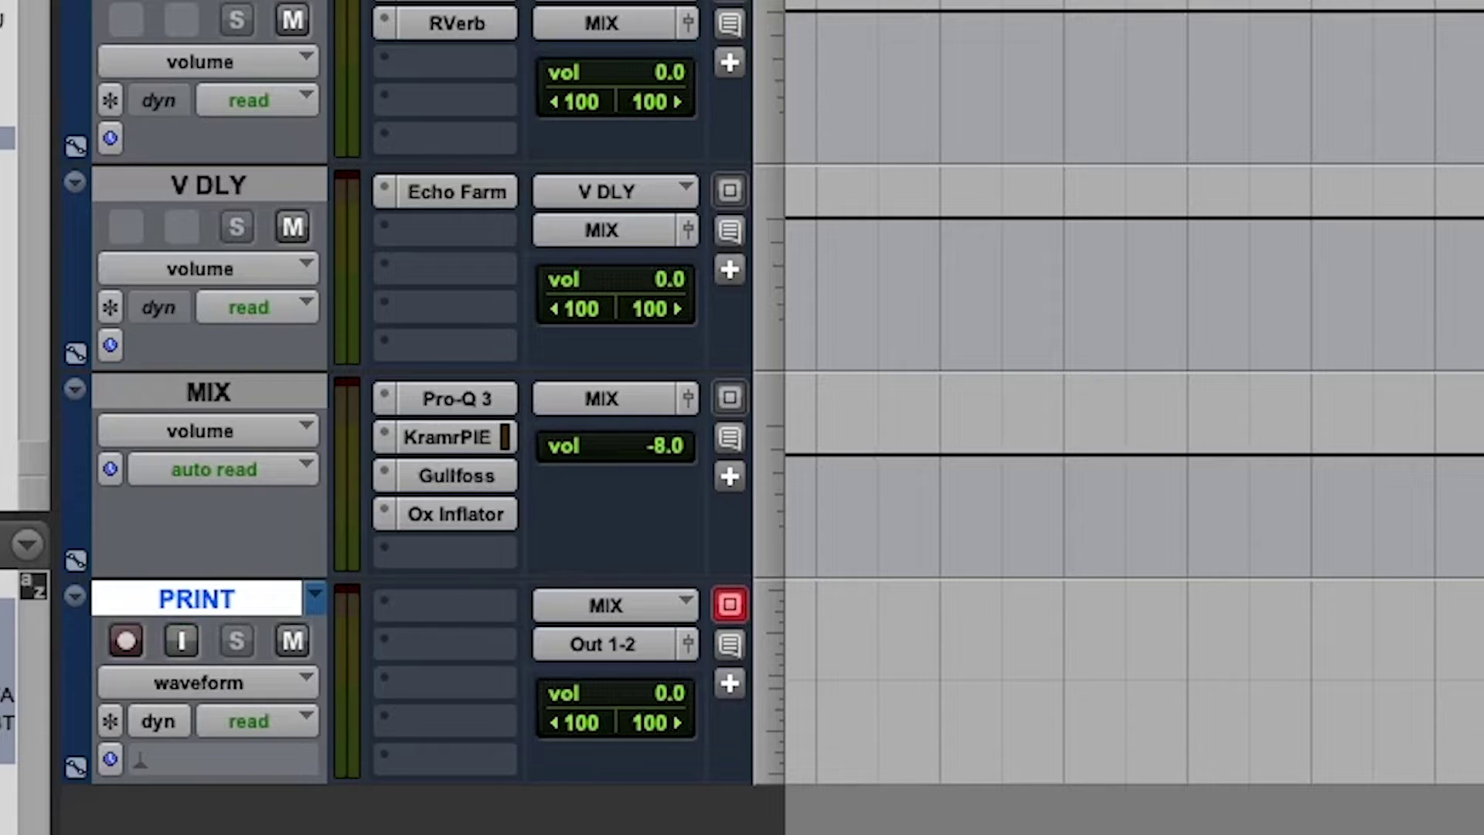
pyautogui.press('space')
pyautogui.click(182, 642)
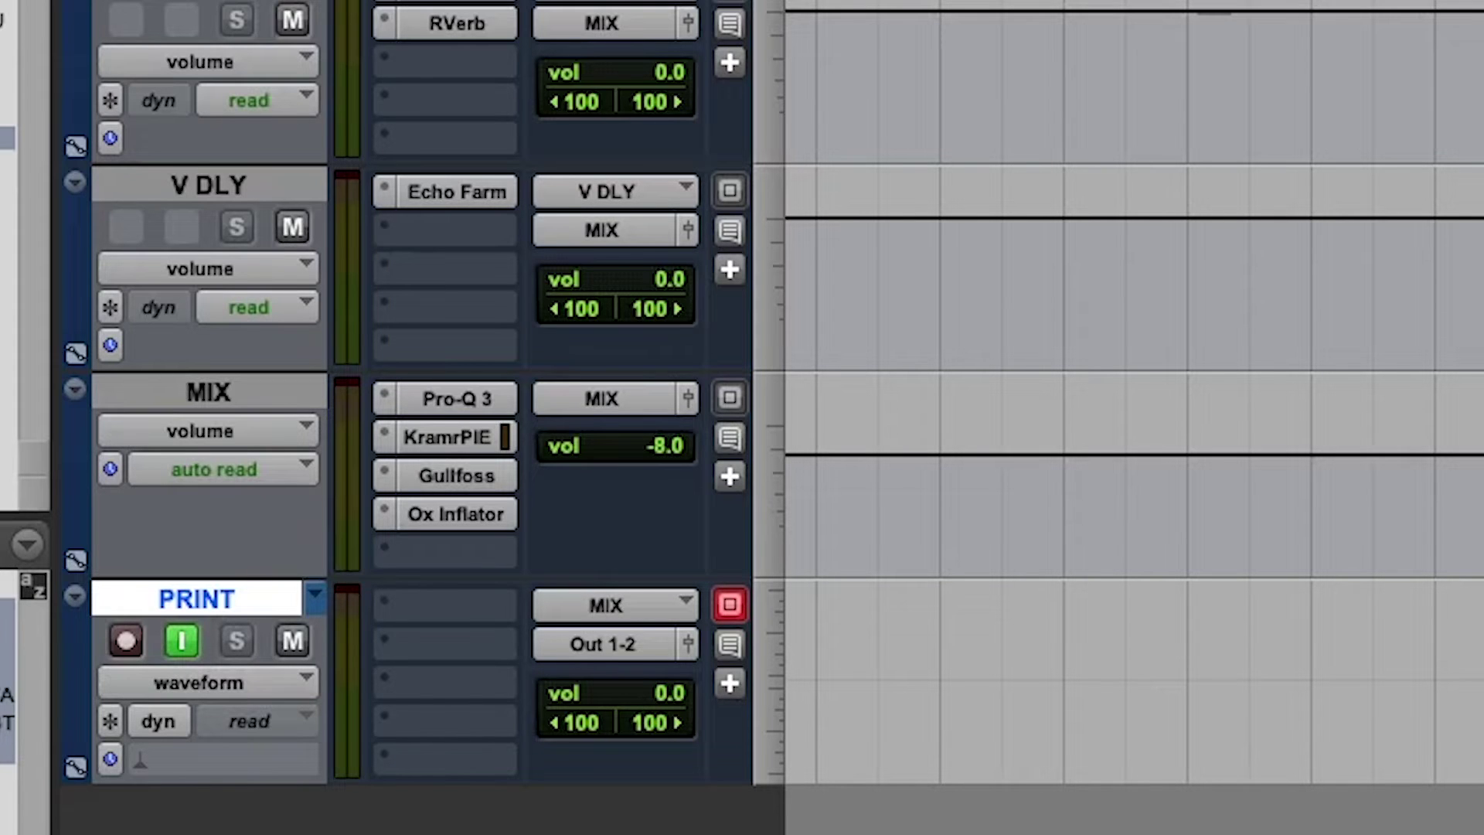
pyautogui.press('space')
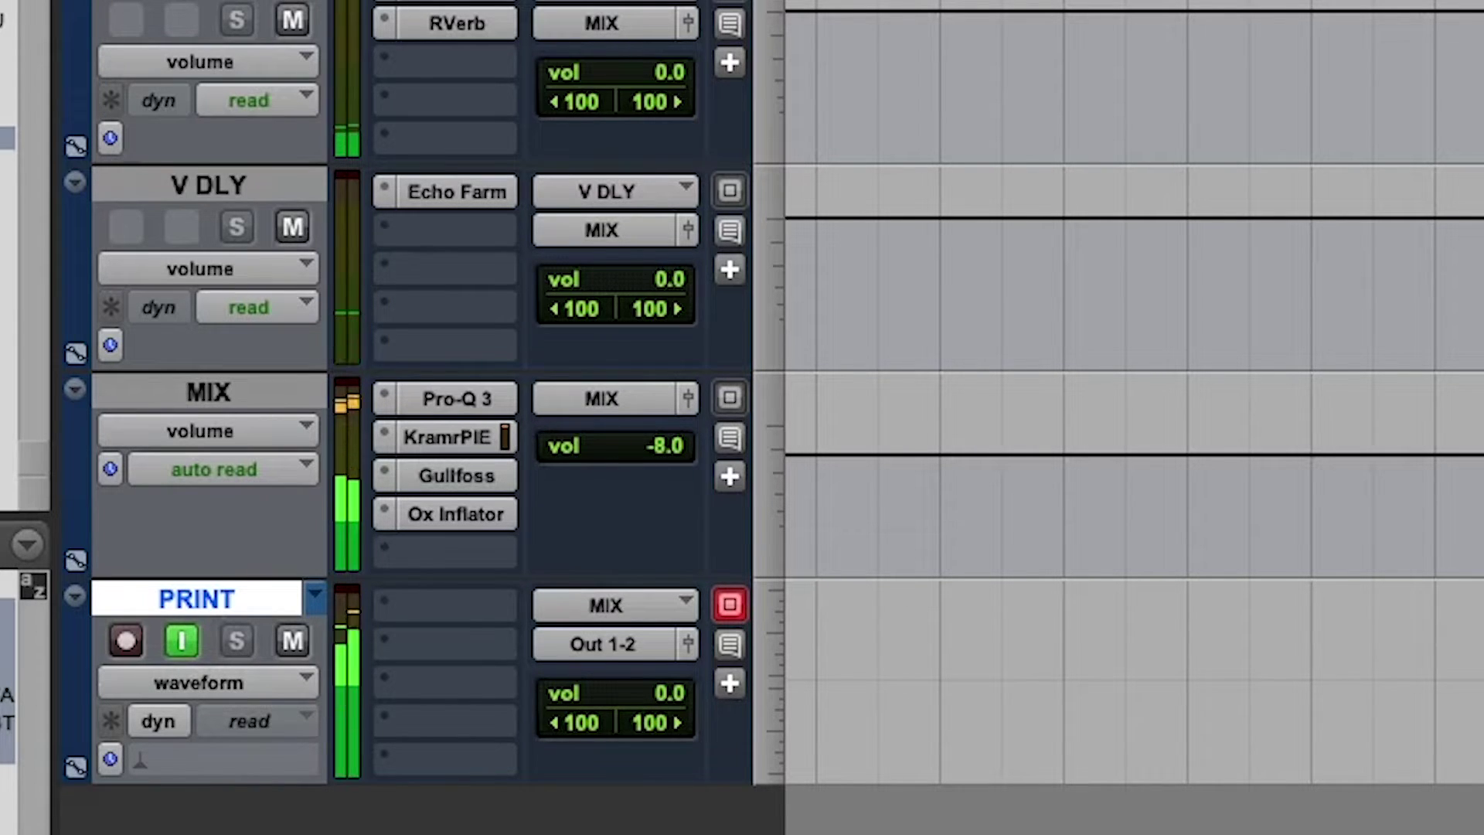
pyautogui.press('space')
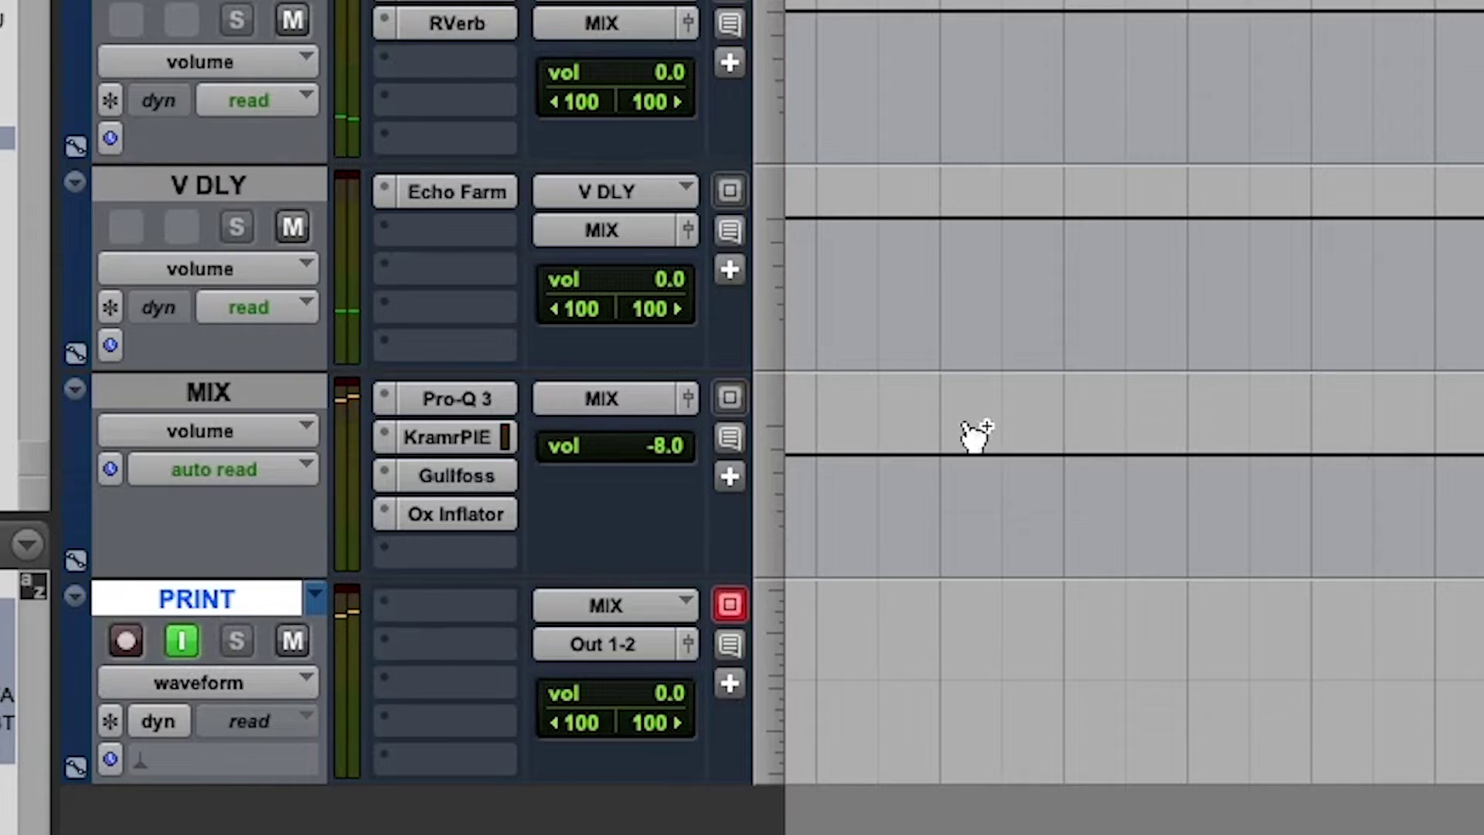
pyautogui.click(123, 642)
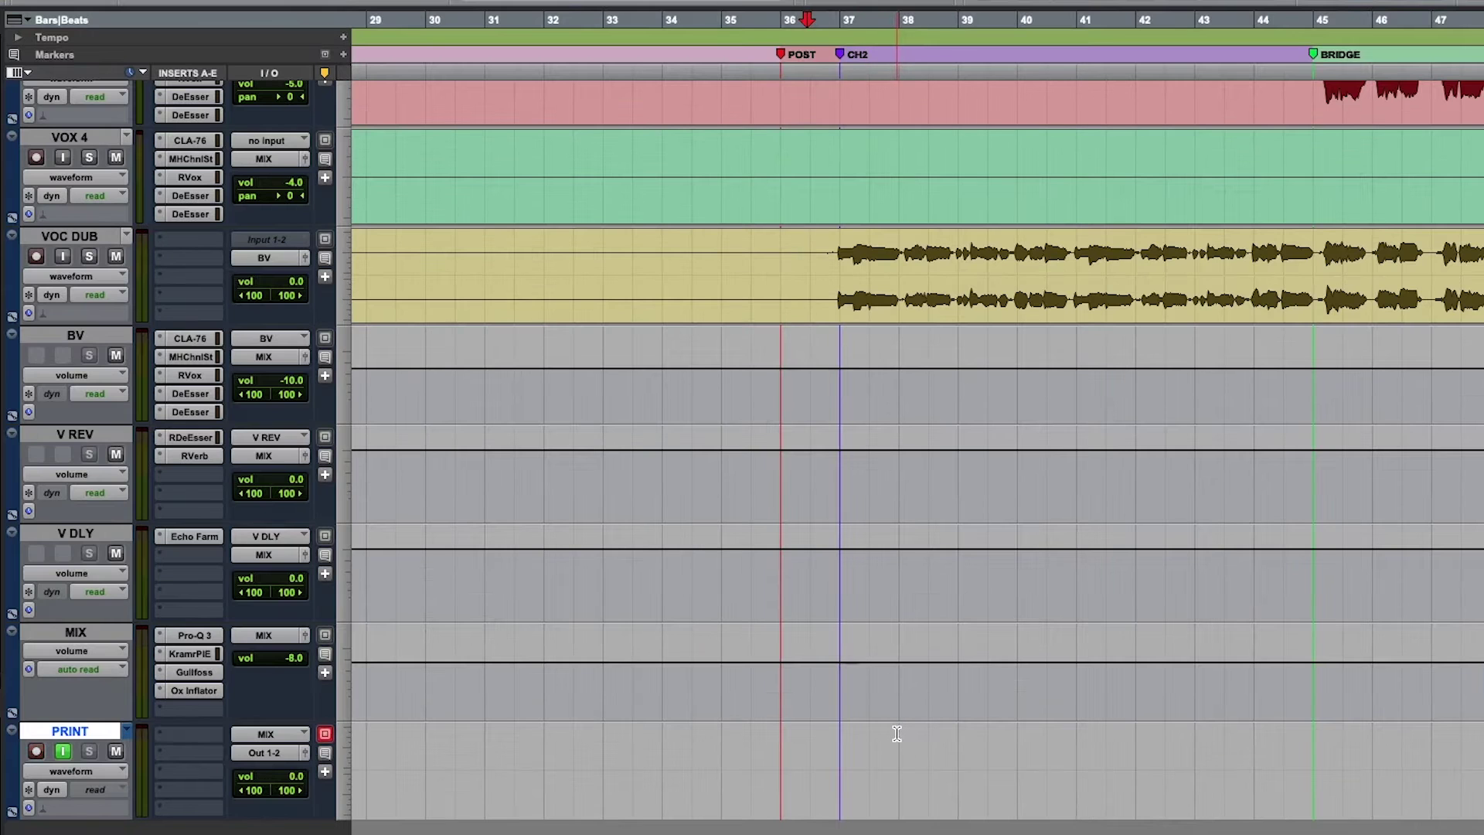
# Record a short test pass onto PRINT, undo it, save the session, and zoom out
pyautogui.press('super+space')
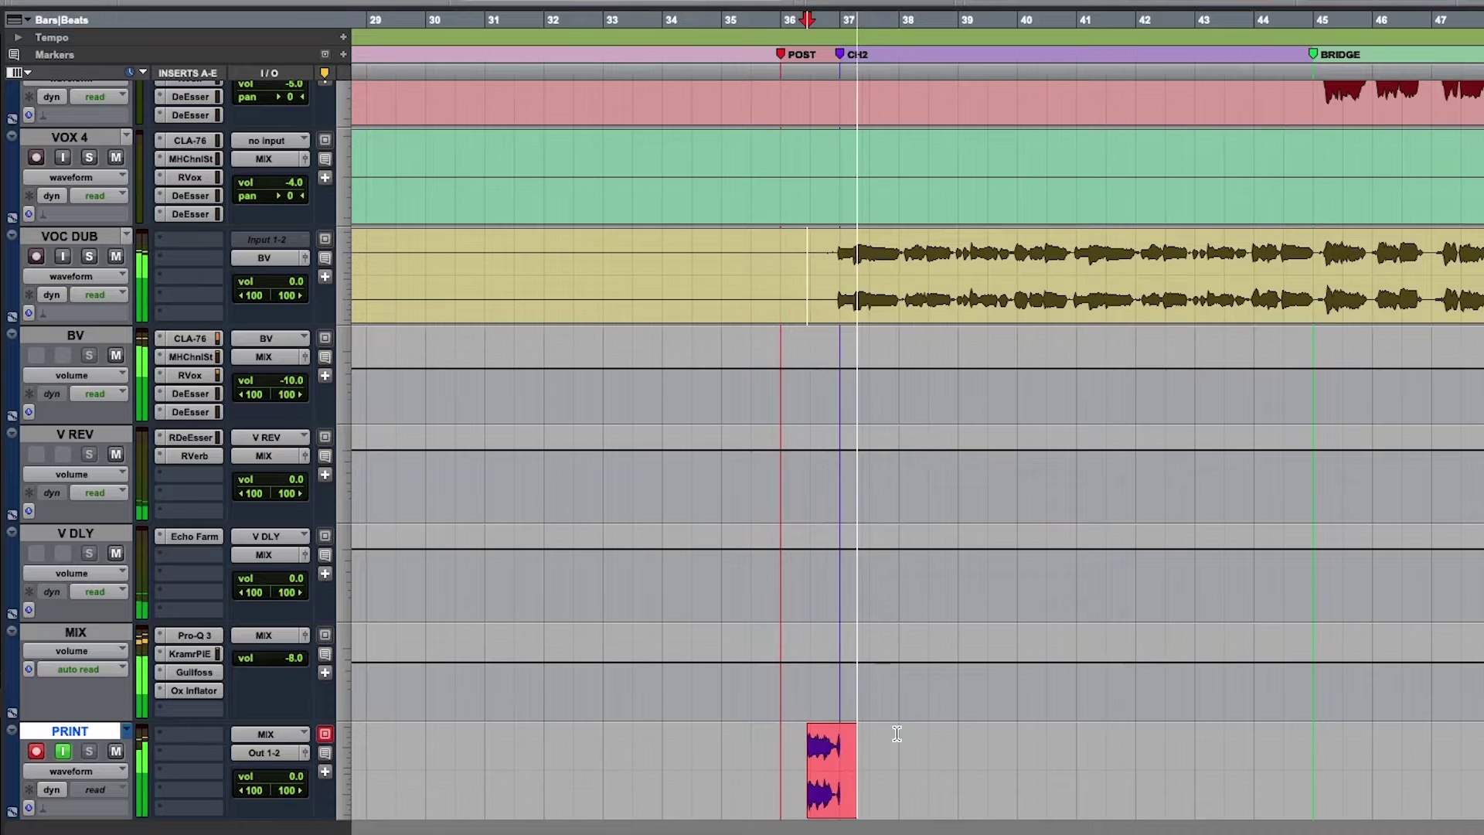
pyautogui.press('space')
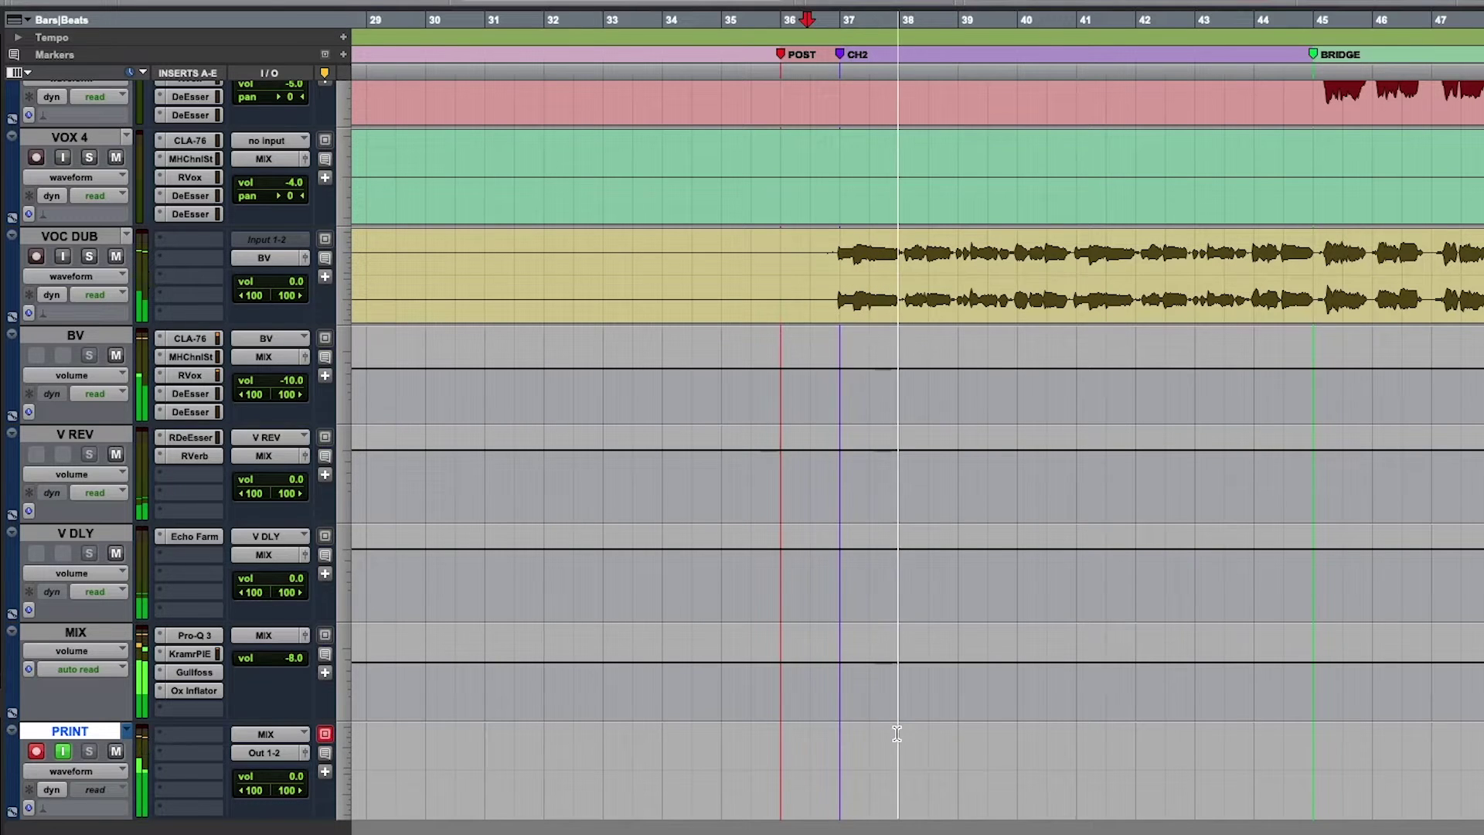
pyautogui.press('super+z')
pyautogui.press('super+s')
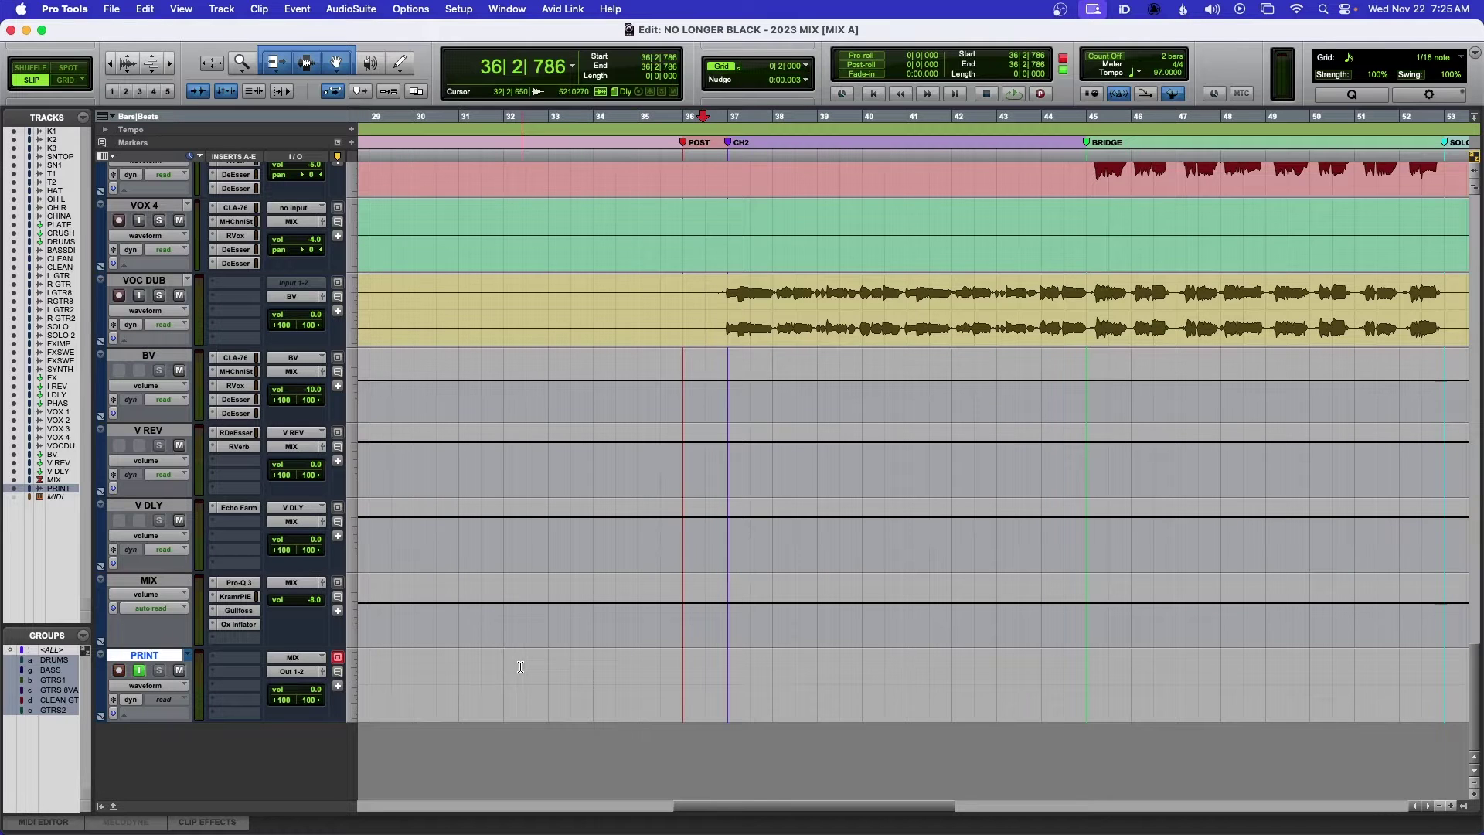
pyautogui.press('super+bracketleft')
pyautogui.press('super+bracketleft')
pyautogui.press('super+bracketleft')
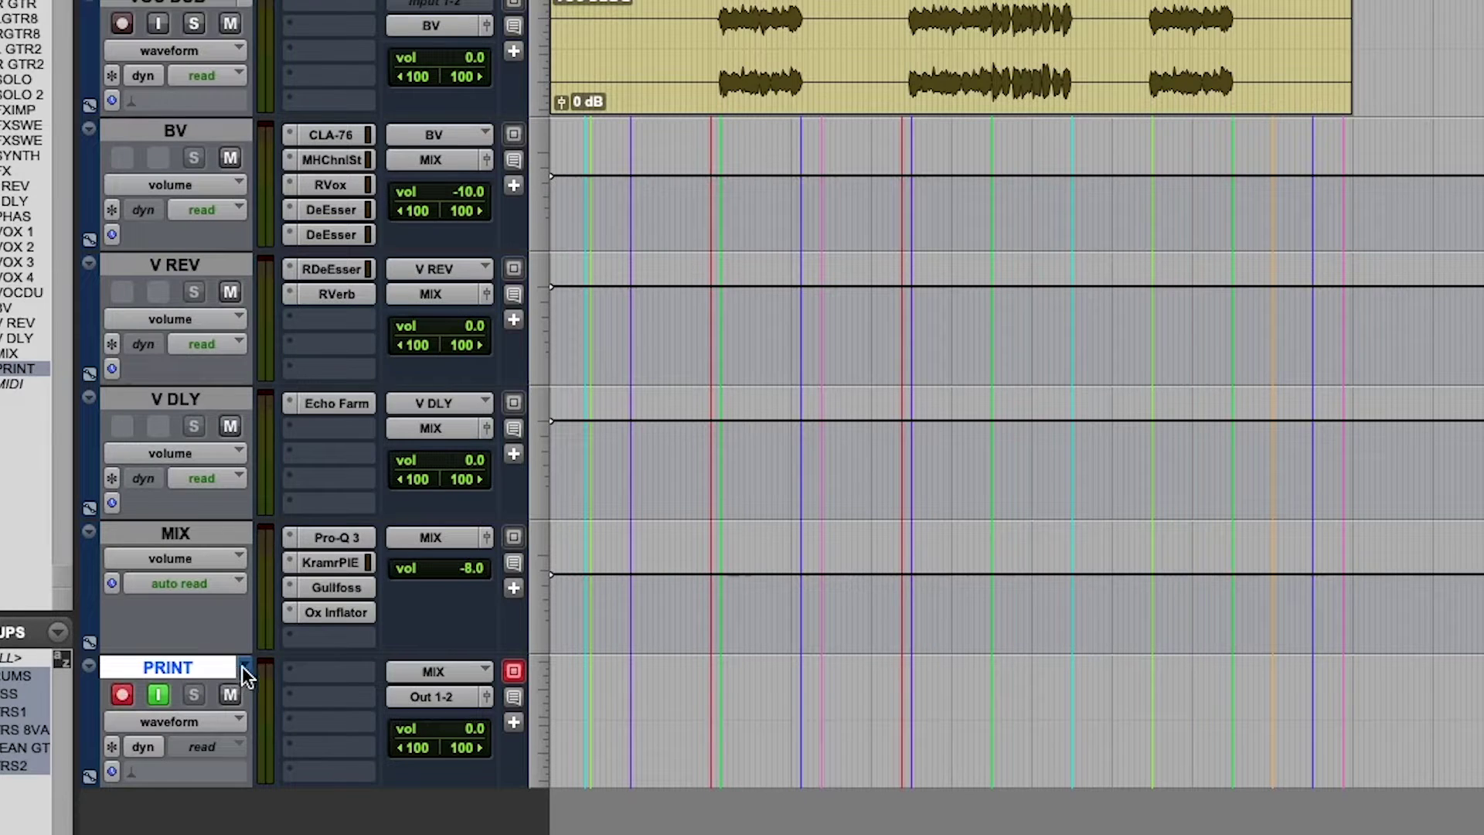
# Create a new empty playlist on the PRINT track named REFERENCE
pyautogui.click(186, 654)
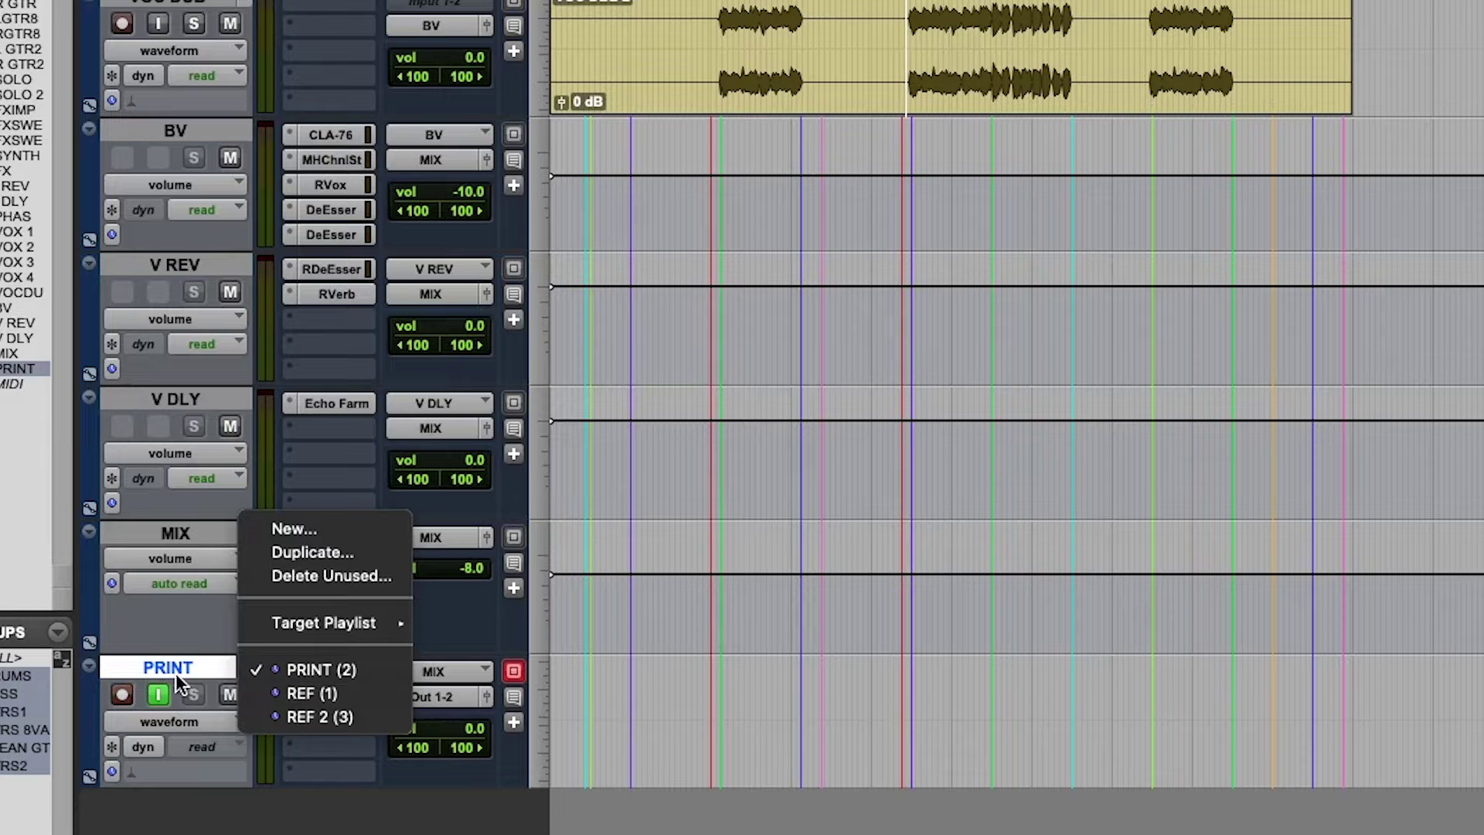
pyautogui.click(242, 667)
pyautogui.click(239, 666)
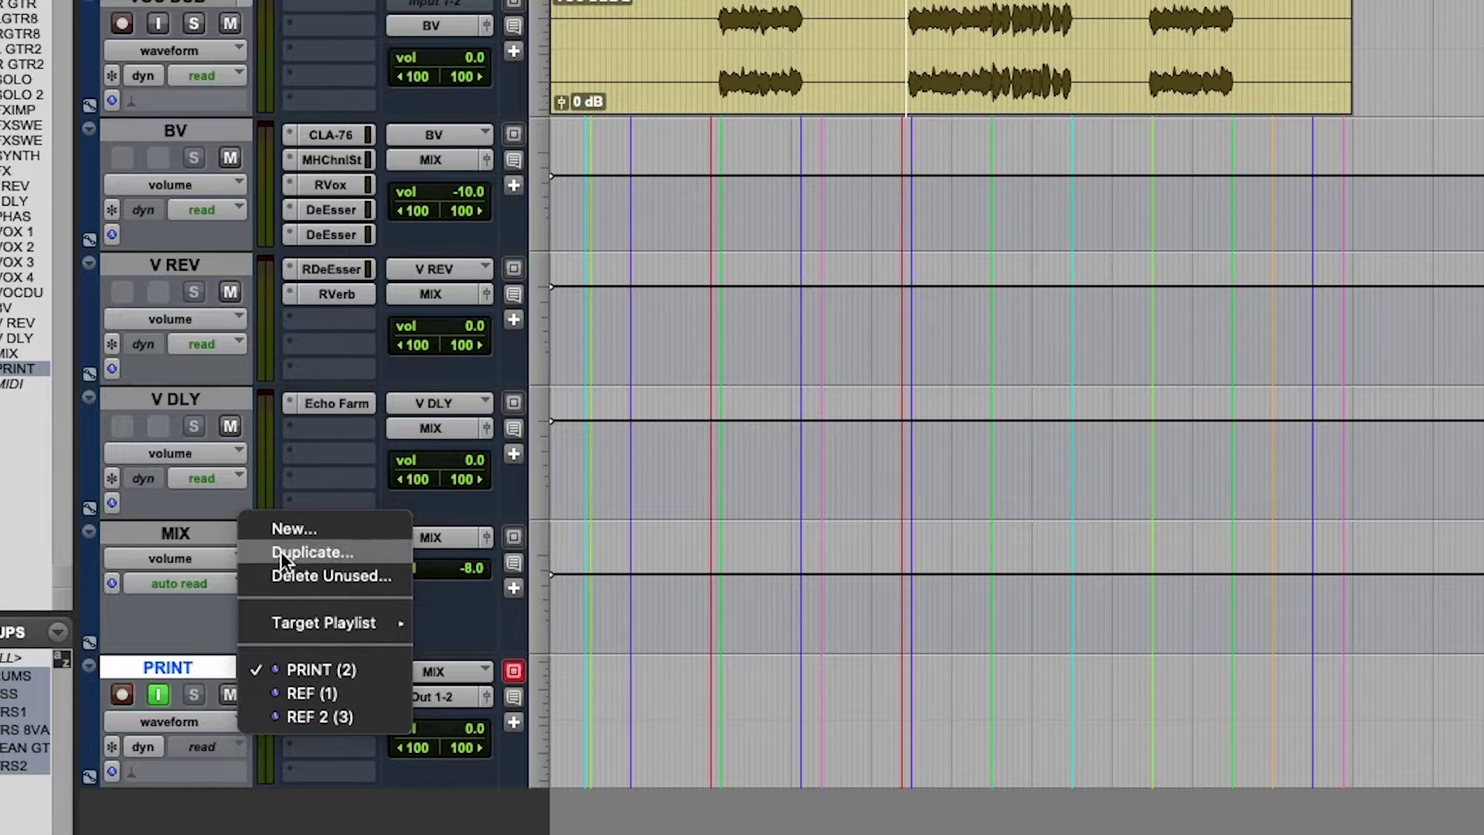
pyautogui.click(286, 530)
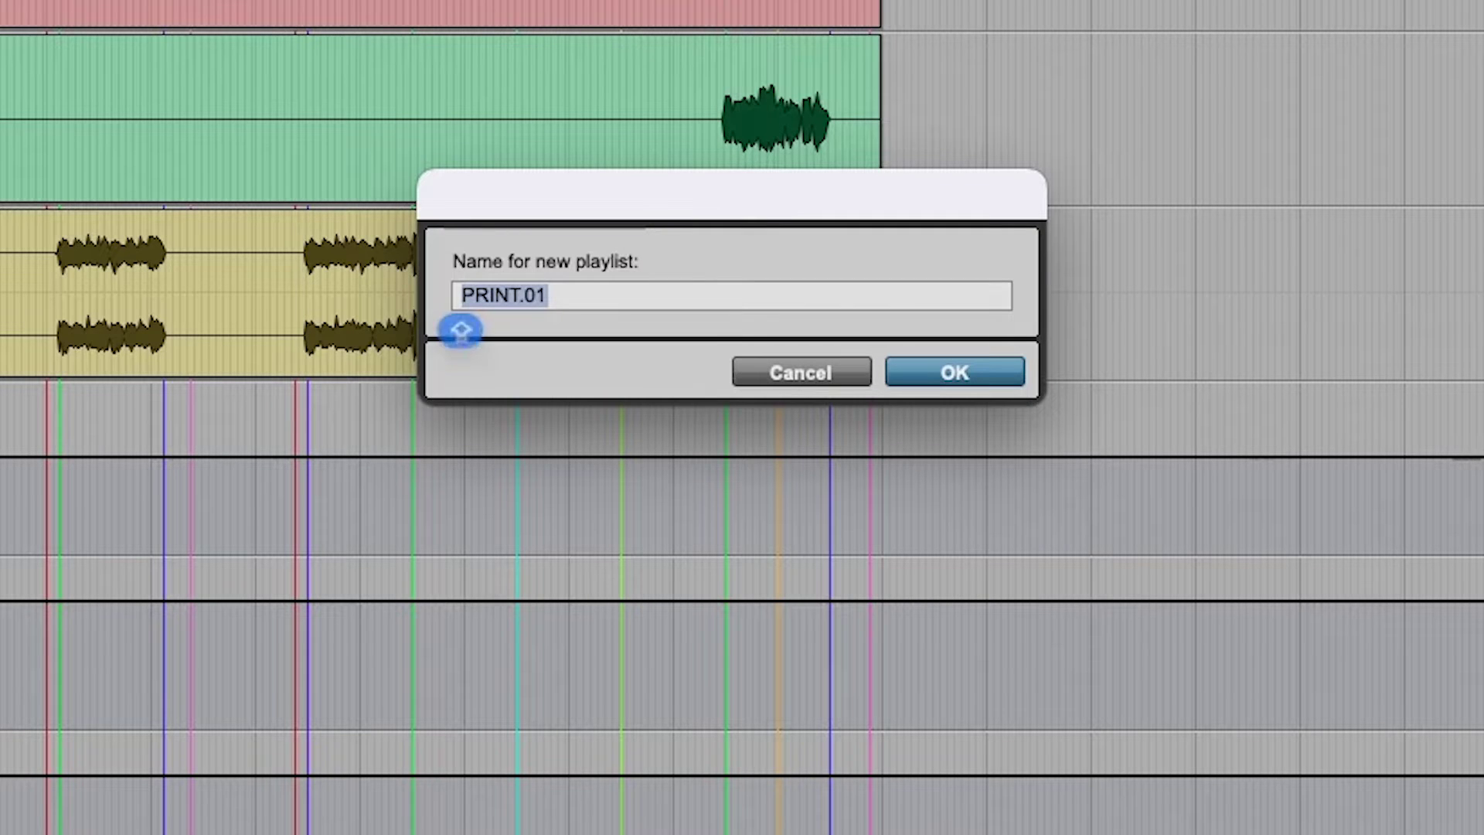
pyautogui.write('REFERENCE')
pyautogui.press('Return')
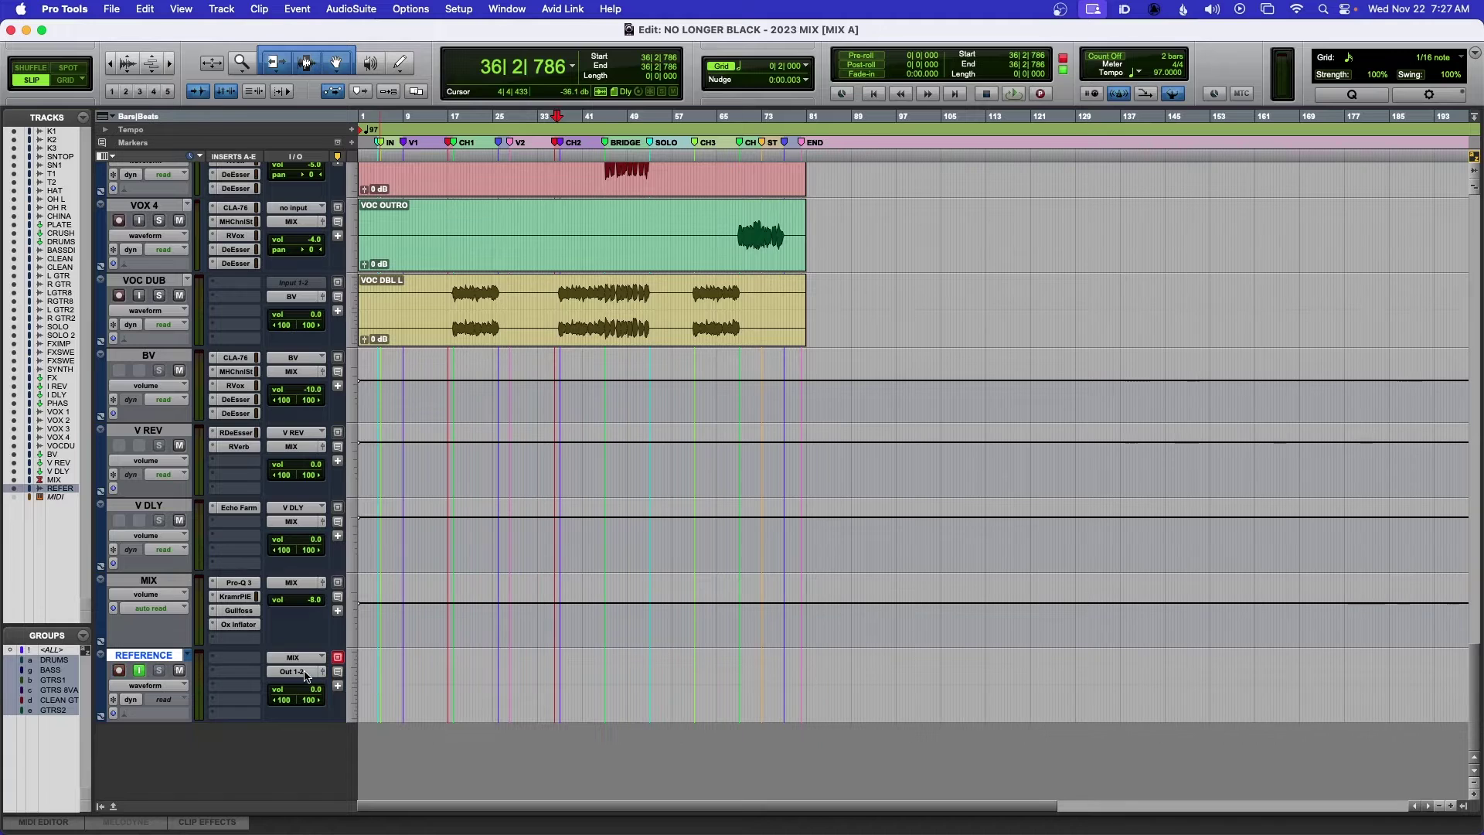
# Cancel the audio import, switch the track to its REF playlist, and place the cursor in the clip
pyautogui.press('super+shift+i')
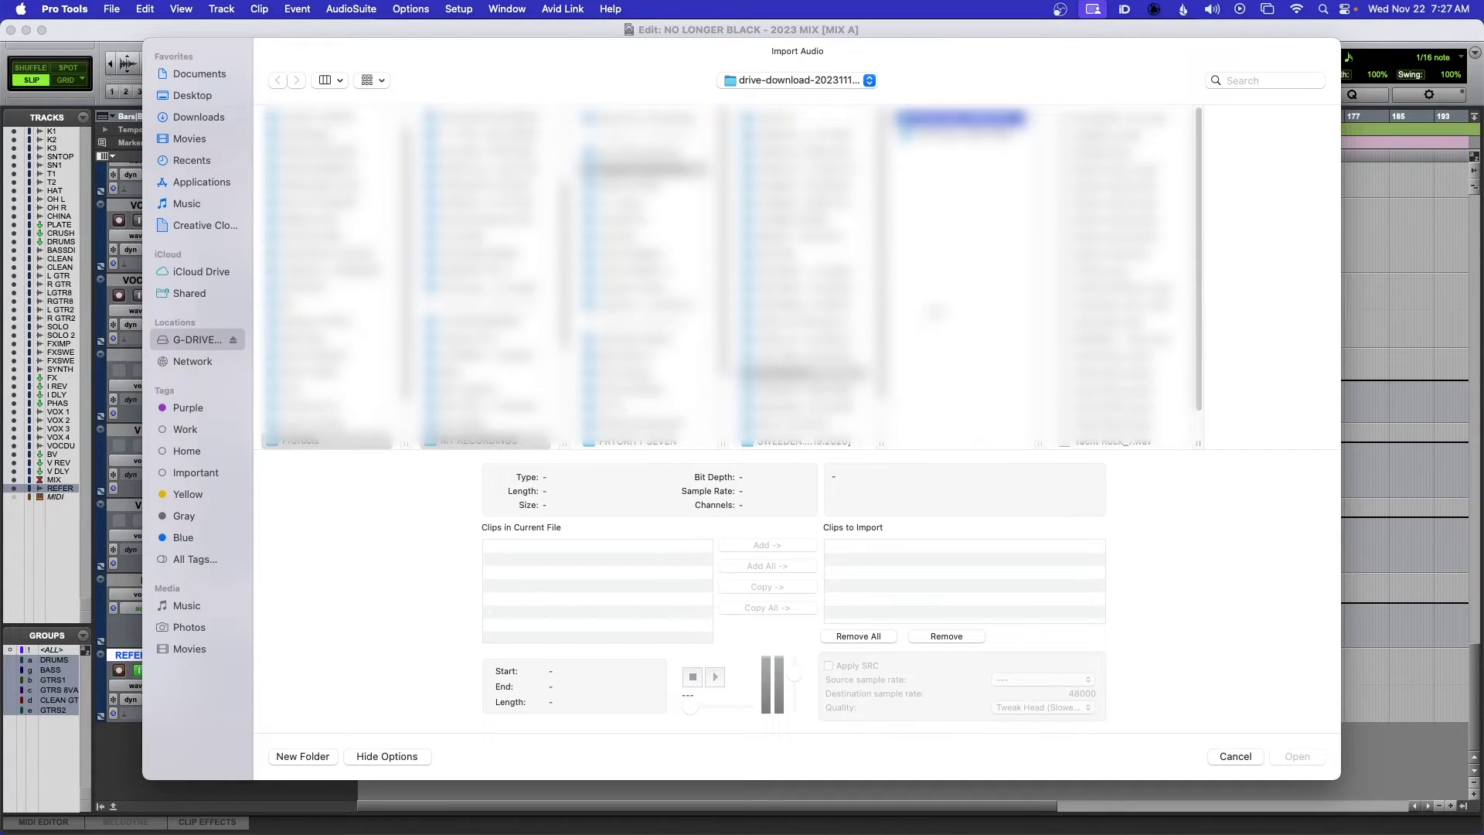
pyautogui.click(1220, 757)
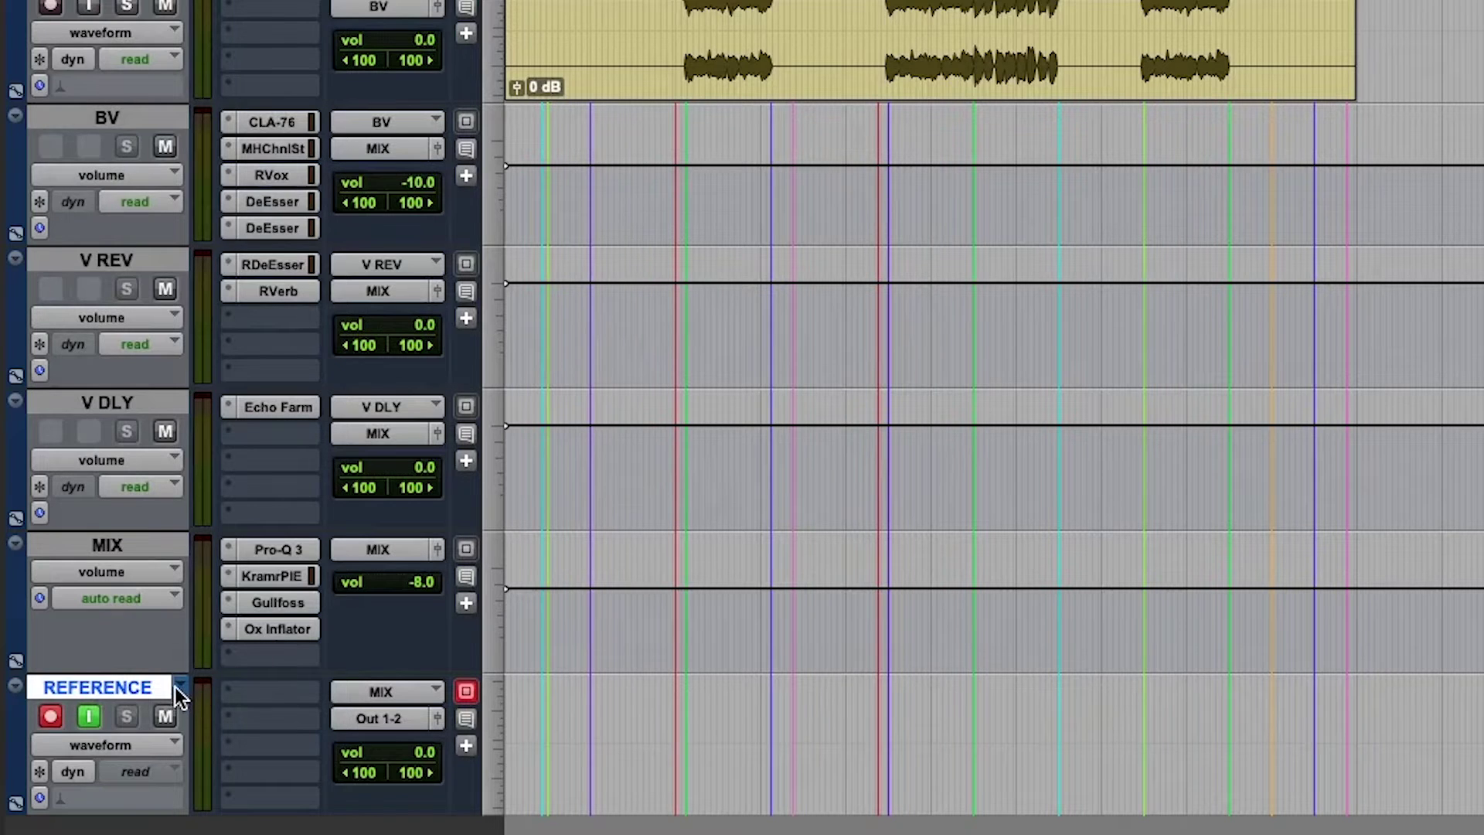
pyautogui.click(178, 691)
pyautogui.click(217, 648)
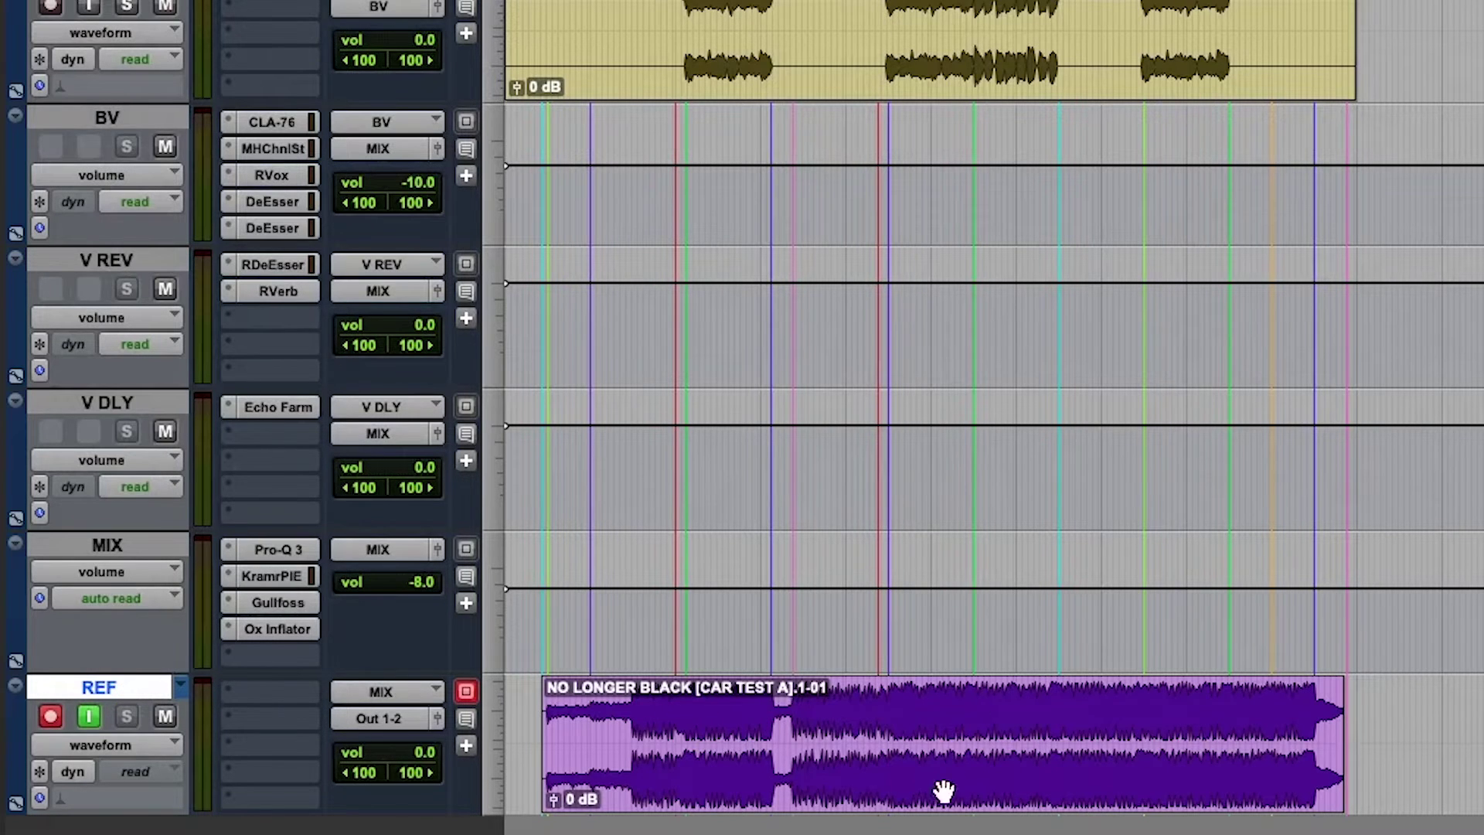
pyautogui.click(882, 777)
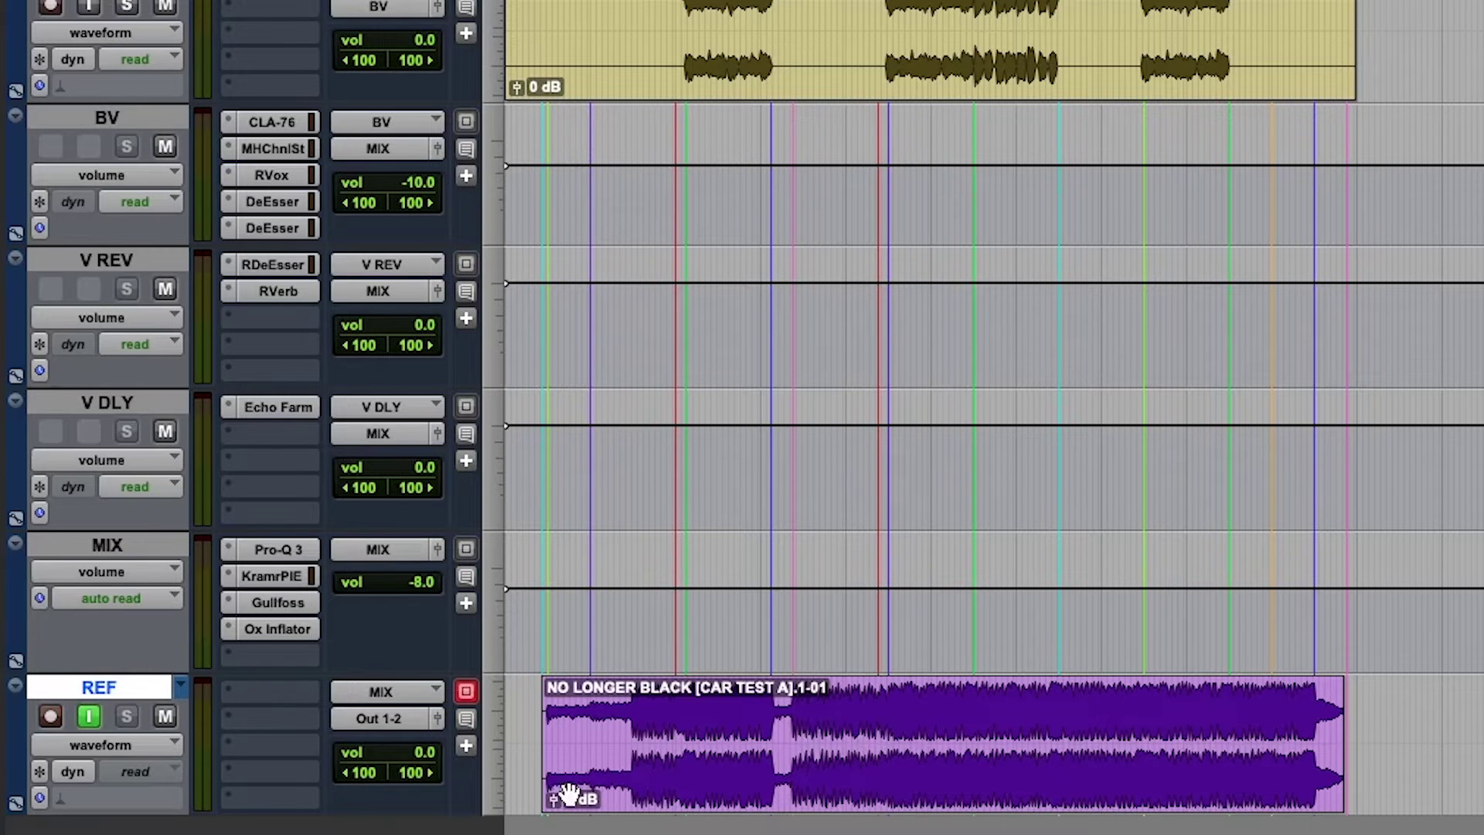
# Play from bar 36 with REF monitoring on, then replay with monitoring off to hear CAR TEST A
pyautogui.click(48, 717)
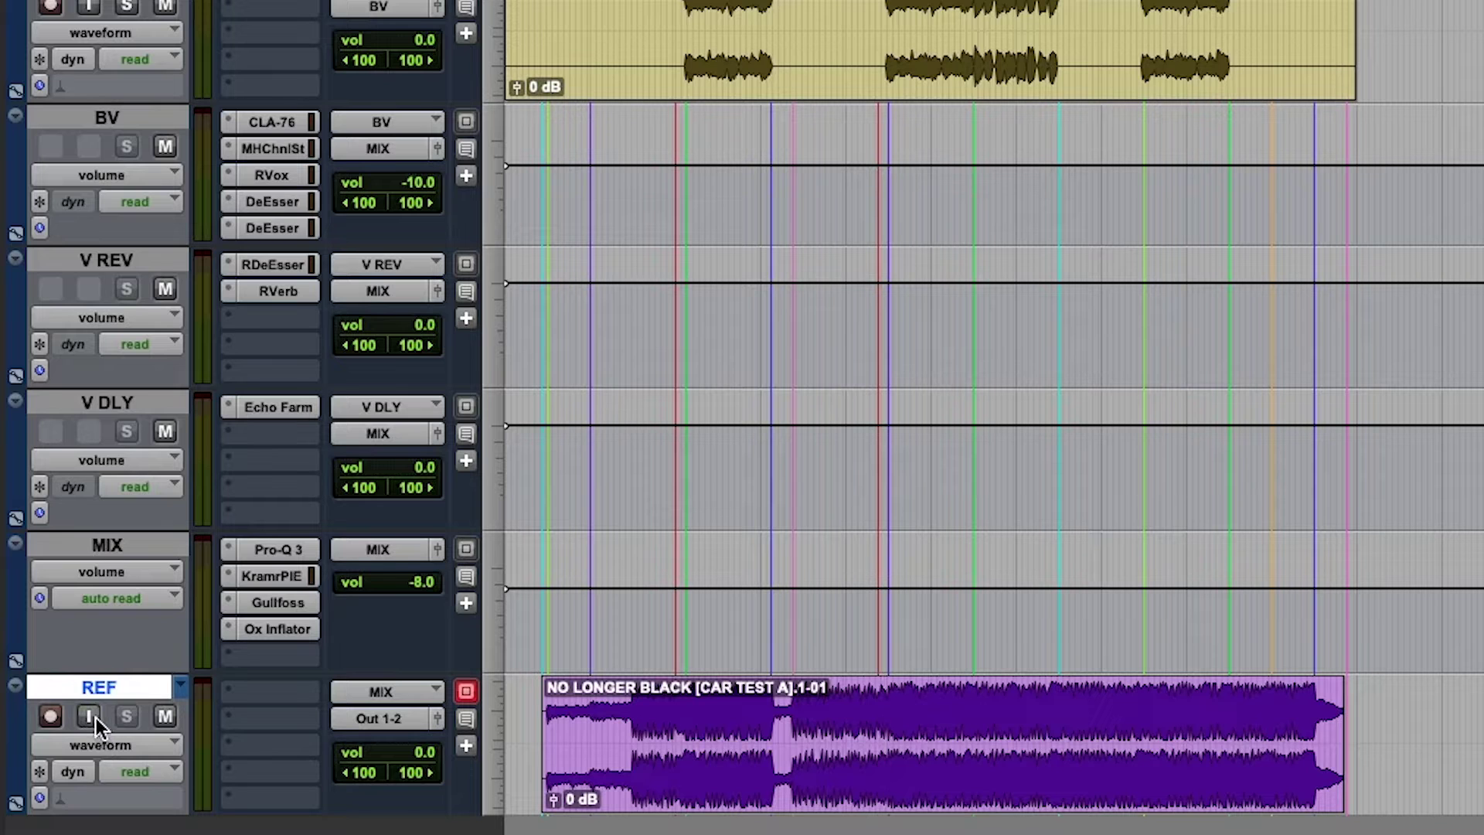
pyautogui.click(94, 718)
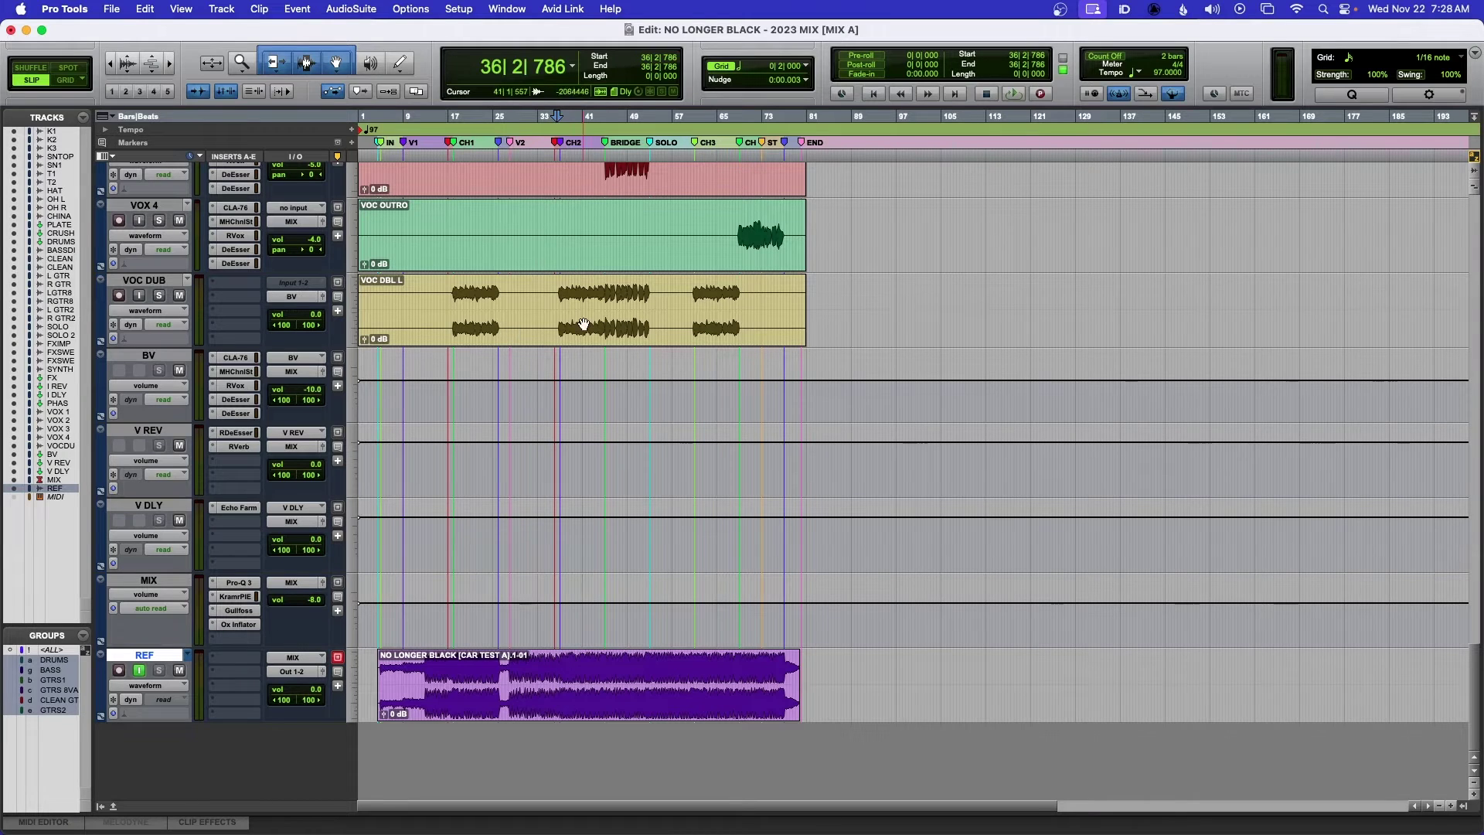
pyautogui.press('super+bracketright')
pyautogui.press('super+bracketright')
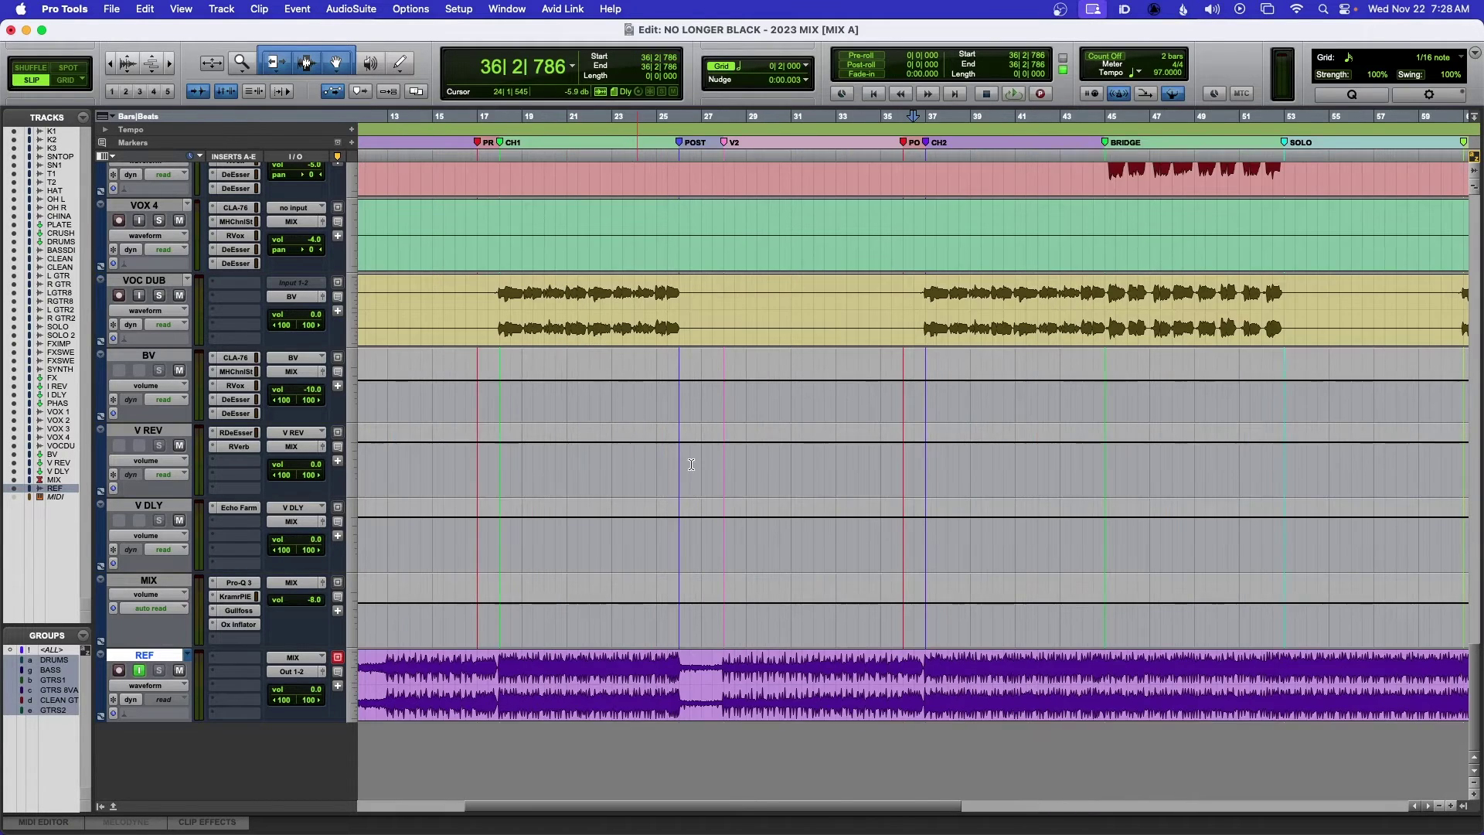
pyautogui.press('super+bracketright')
pyautogui.hscroll(5, 680, 460)
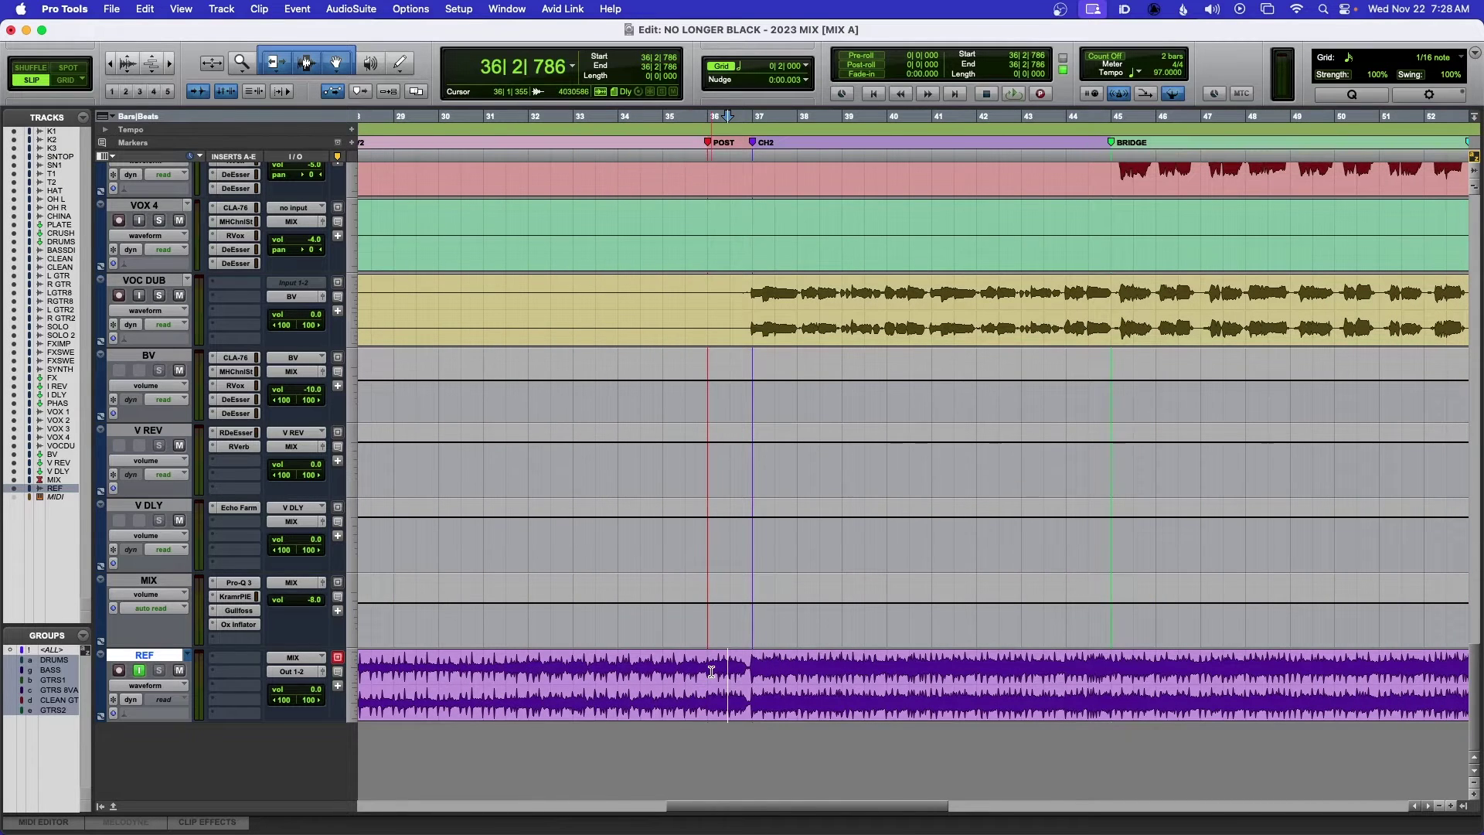
pyautogui.press('space')
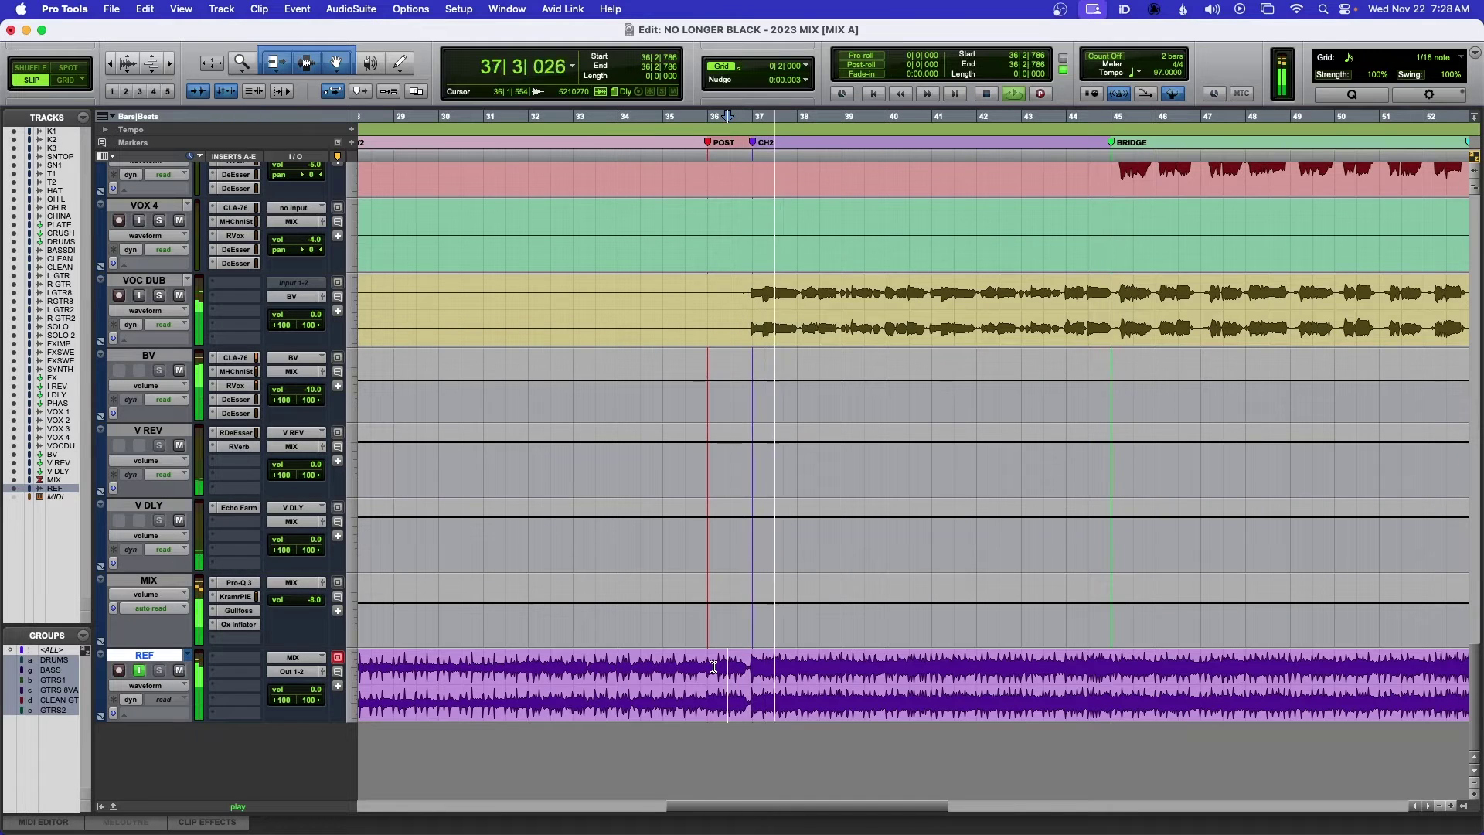
pyautogui.press('space')
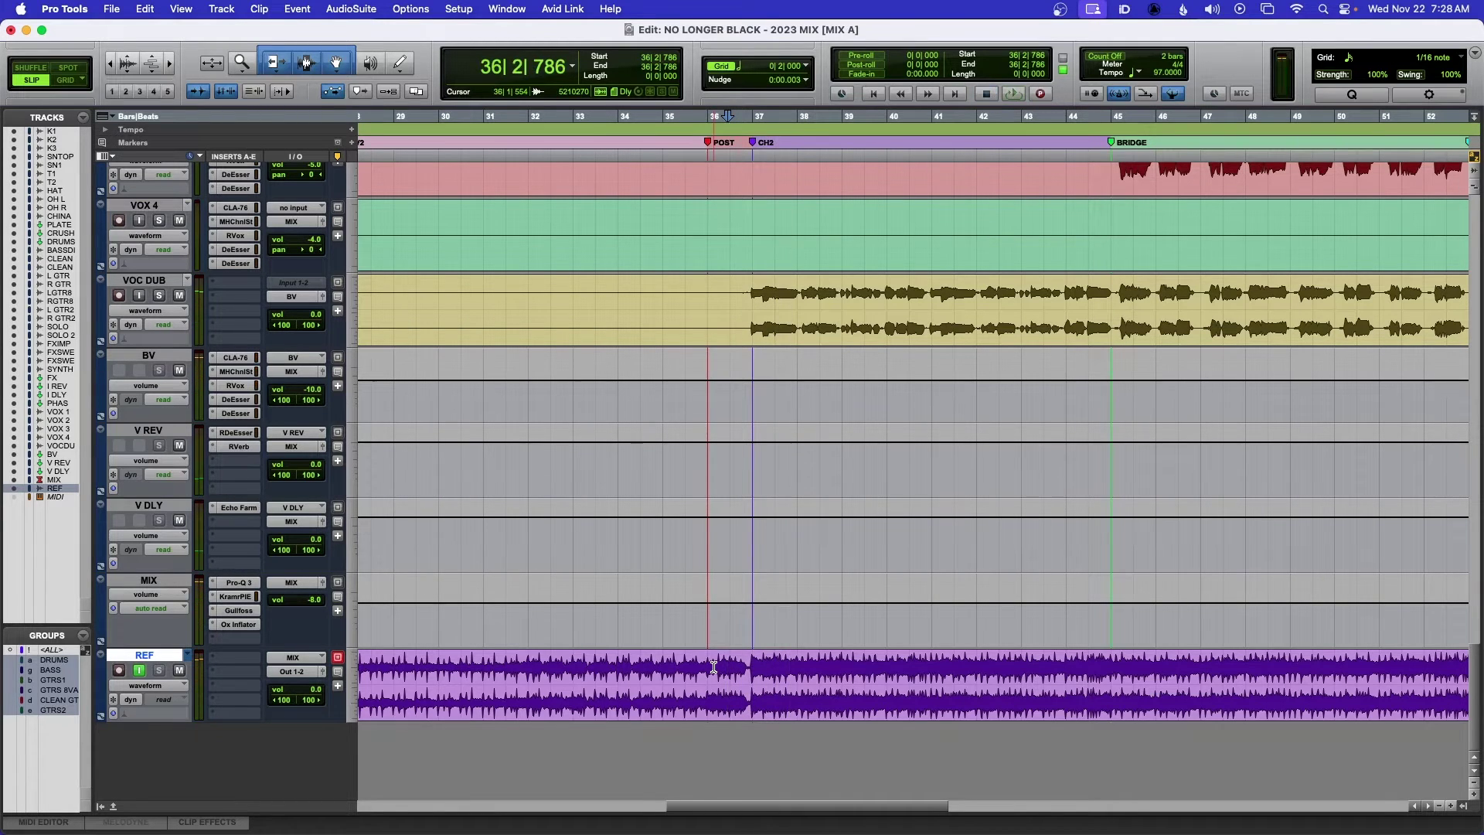
pyautogui.press('super+s')
pyautogui.click(139, 671)
pyautogui.press('space')
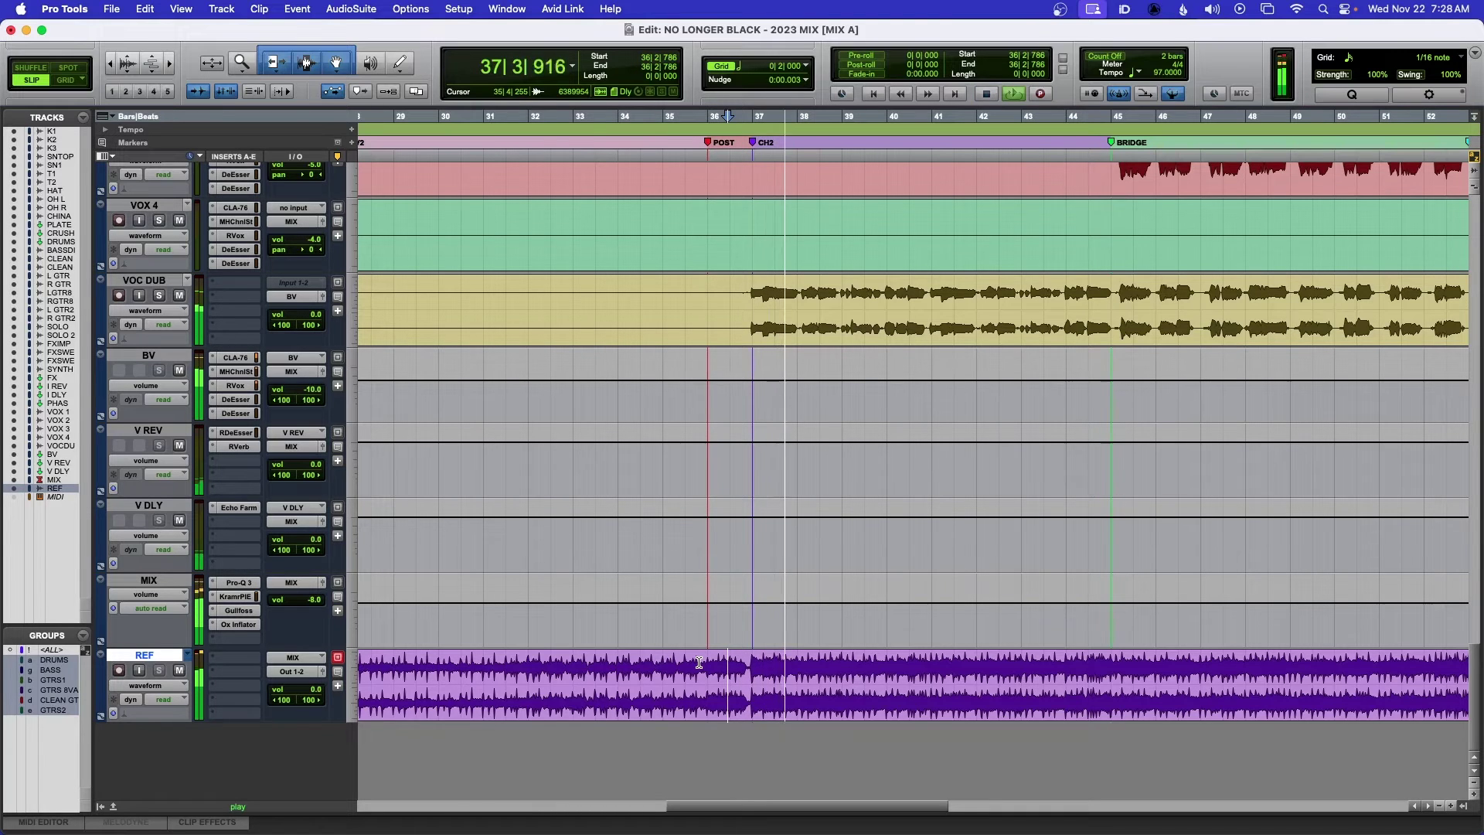
# Stop playback, zoom out to the whole song, and drag REF's output fader down to about -5 dB
pyautogui.press('space')
pyautogui.press('super+s')
pyautogui.press('super+bracketleft')
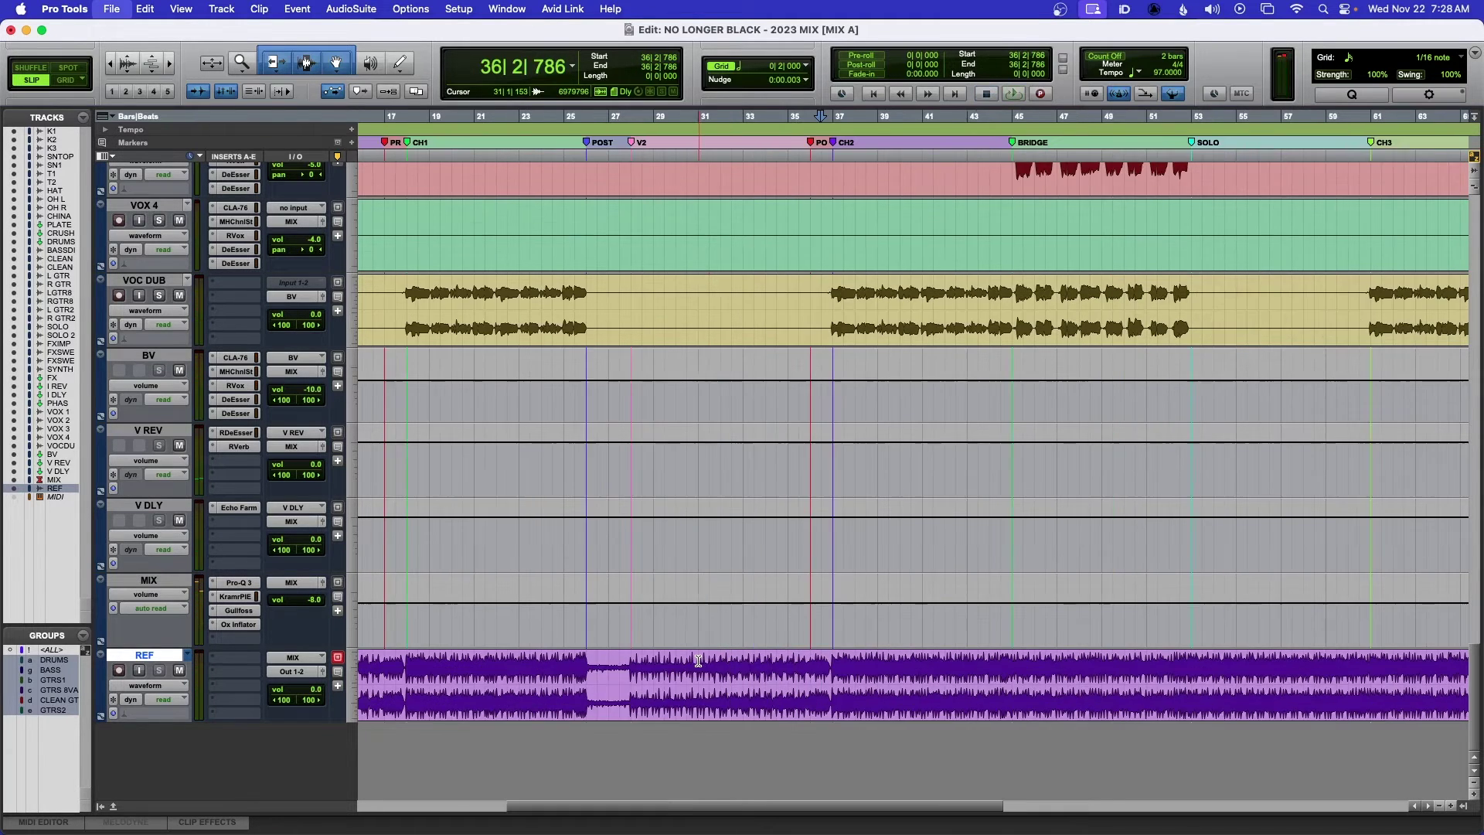
pyautogui.press('super+bracketleft')
pyautogui.press('super+bracketleft')
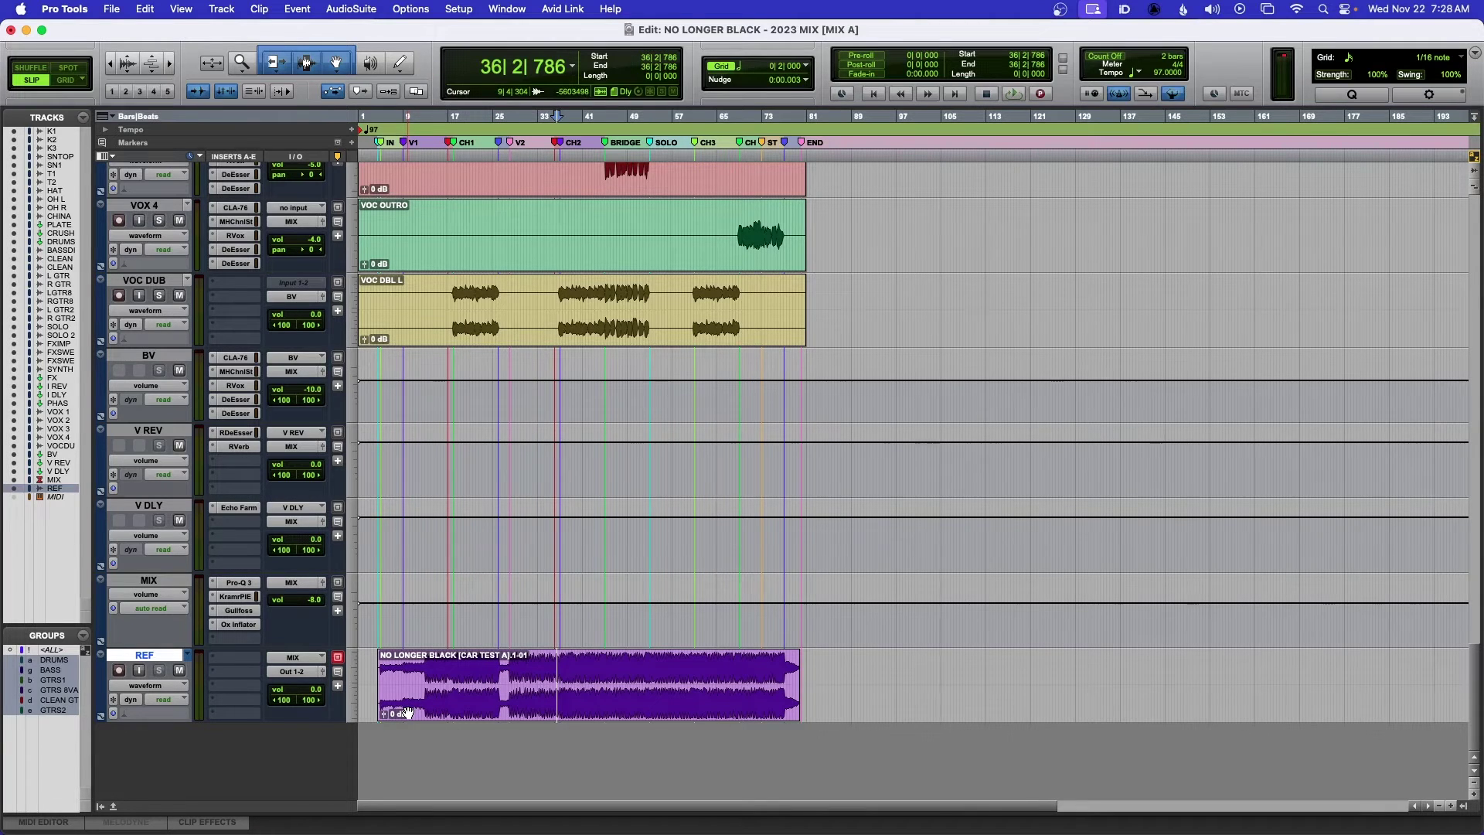
pyautogui.click(323, 674)
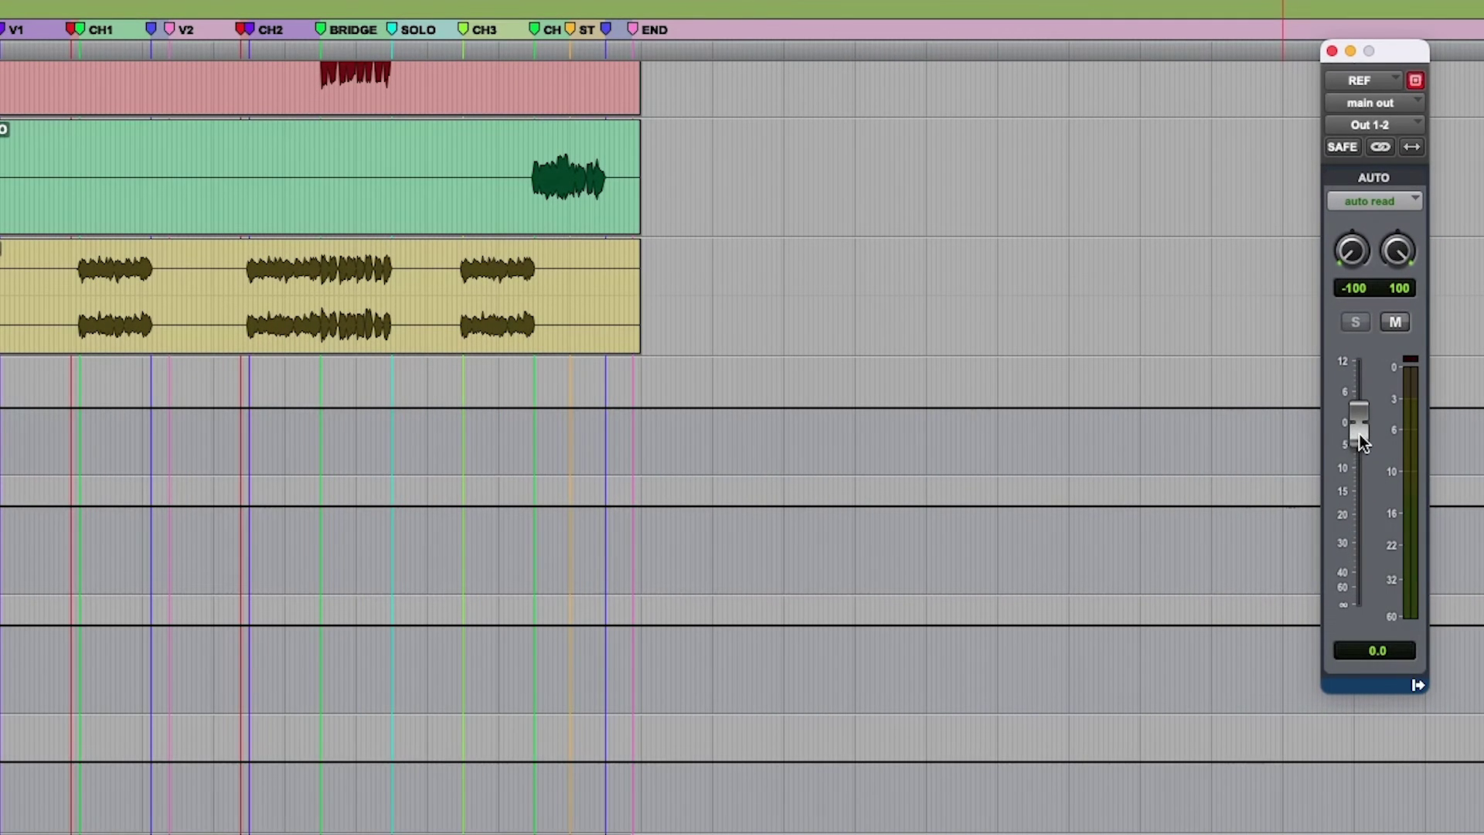
pyautogui.moveTo(1318, 418); pyautogui.dragTo(1362, 466)
# Reset REF's fader to 0.0, close its output window, and adjust the reference clip's gain
pyautogui.keyDown('alt'); pyautogui.click(1363, 470); pyautogui.keyUp('alt')
pyautogui.click(1332, 52)
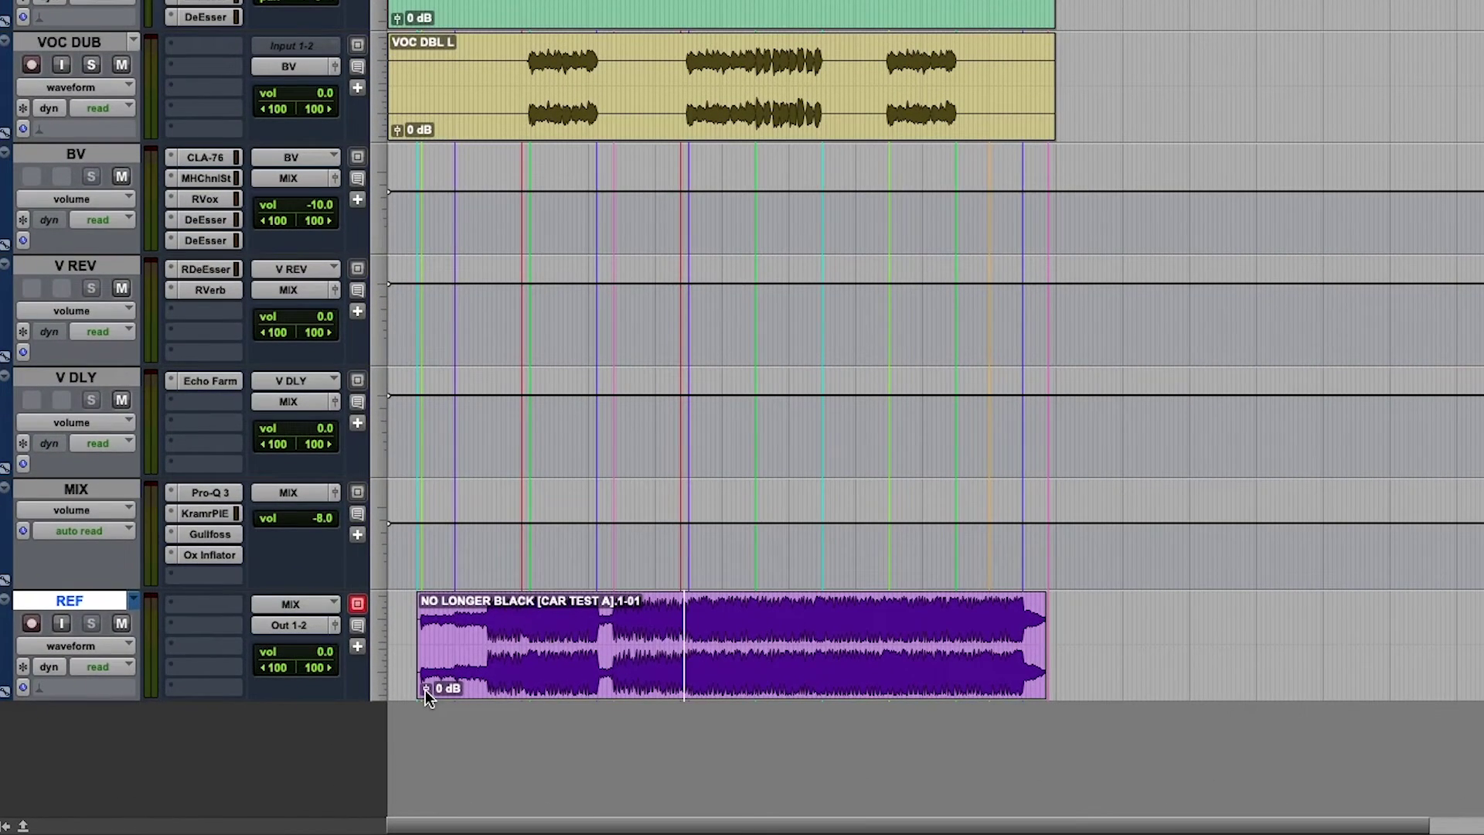
pyautogui.click(417, 698)
pyautogui.moveTo(425, 689); pyautogui.dragTo(425, 690)
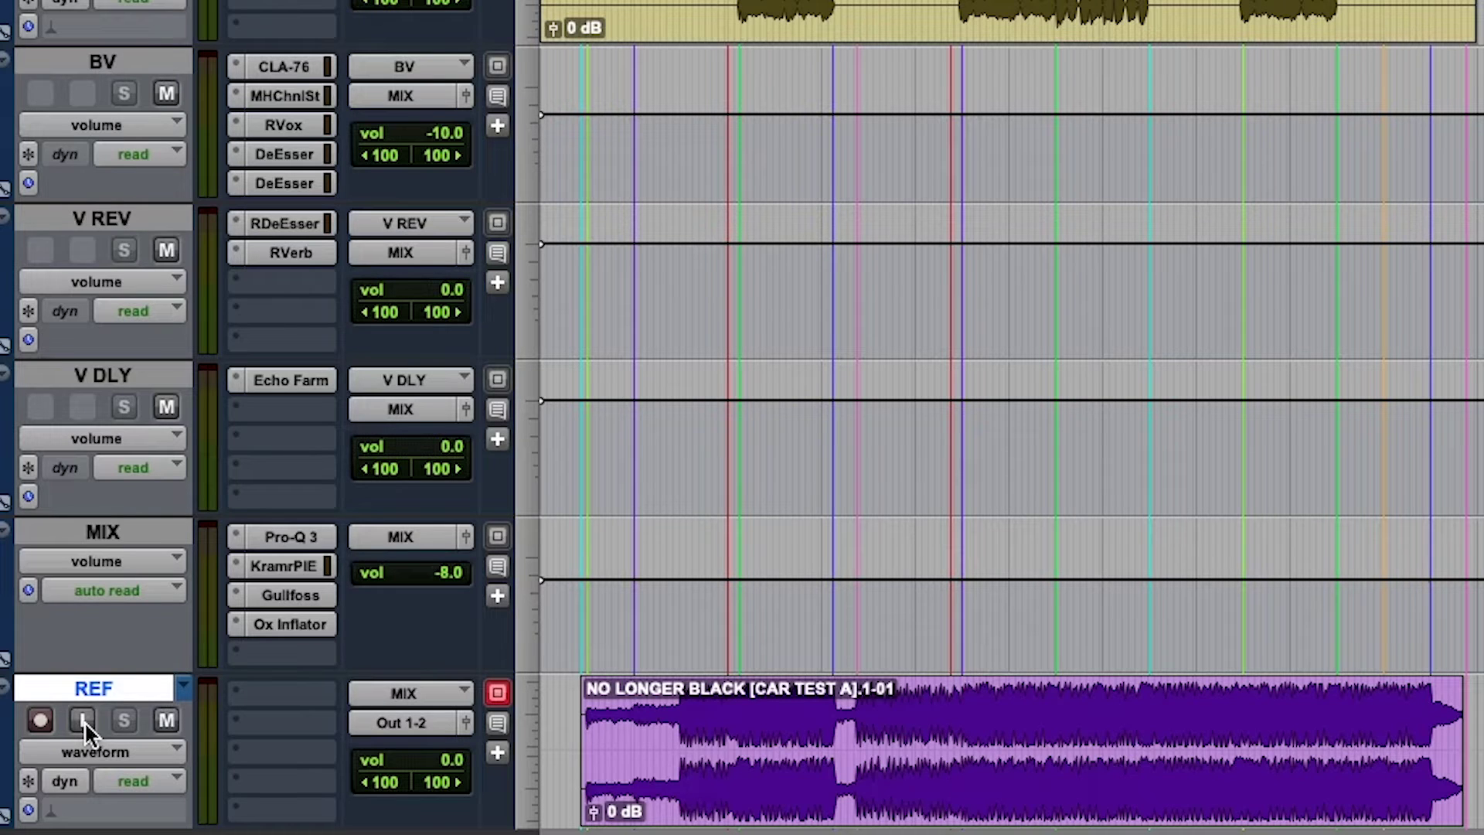
# During playback, switch REF's input monitoring on and off repeatedly to compare CAR TEST A with the mix
pyautogui.click(83, 720)
pyautogui.press('space')
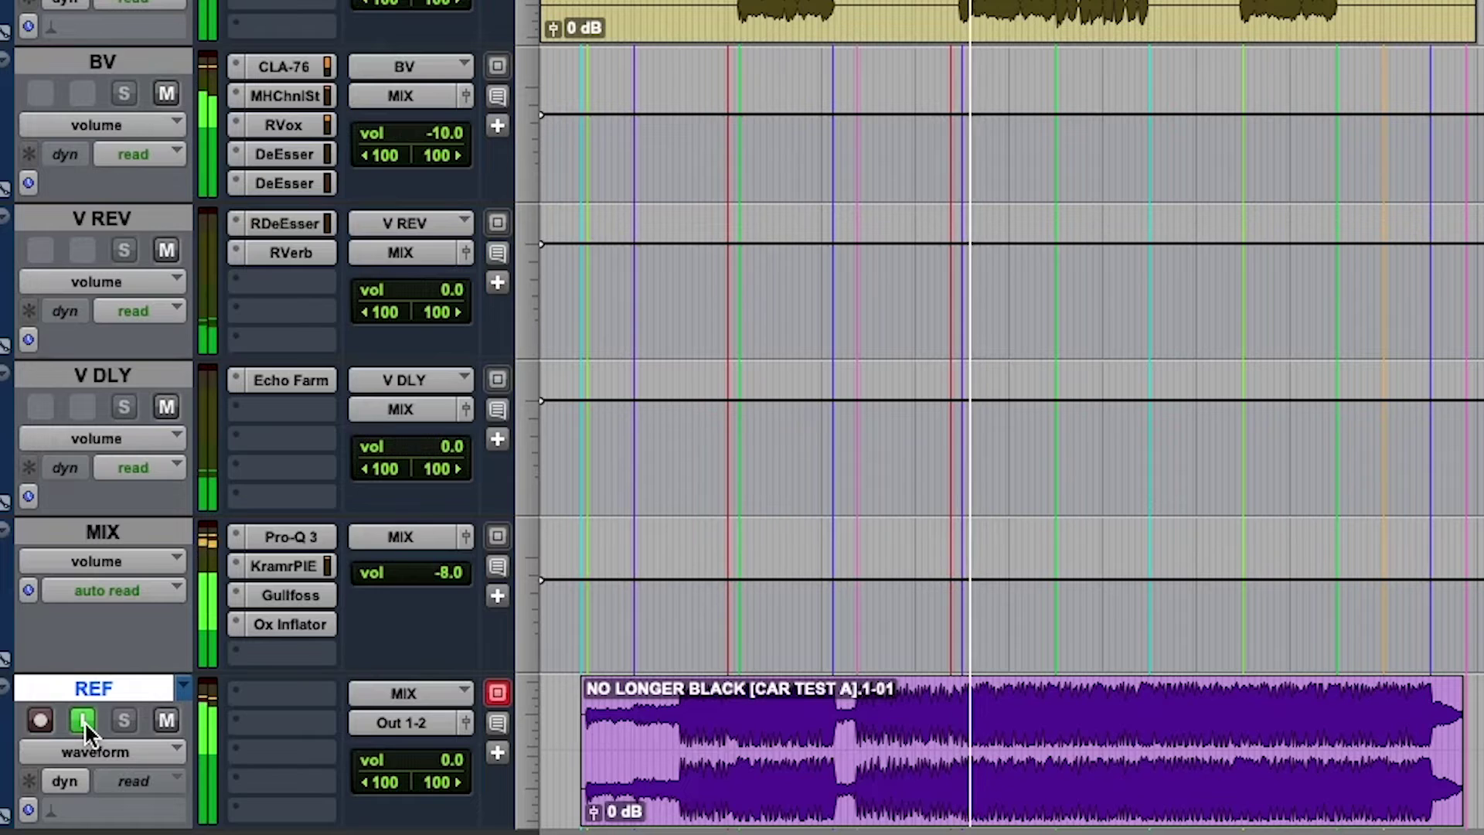
pyautogui.click(83, 720)
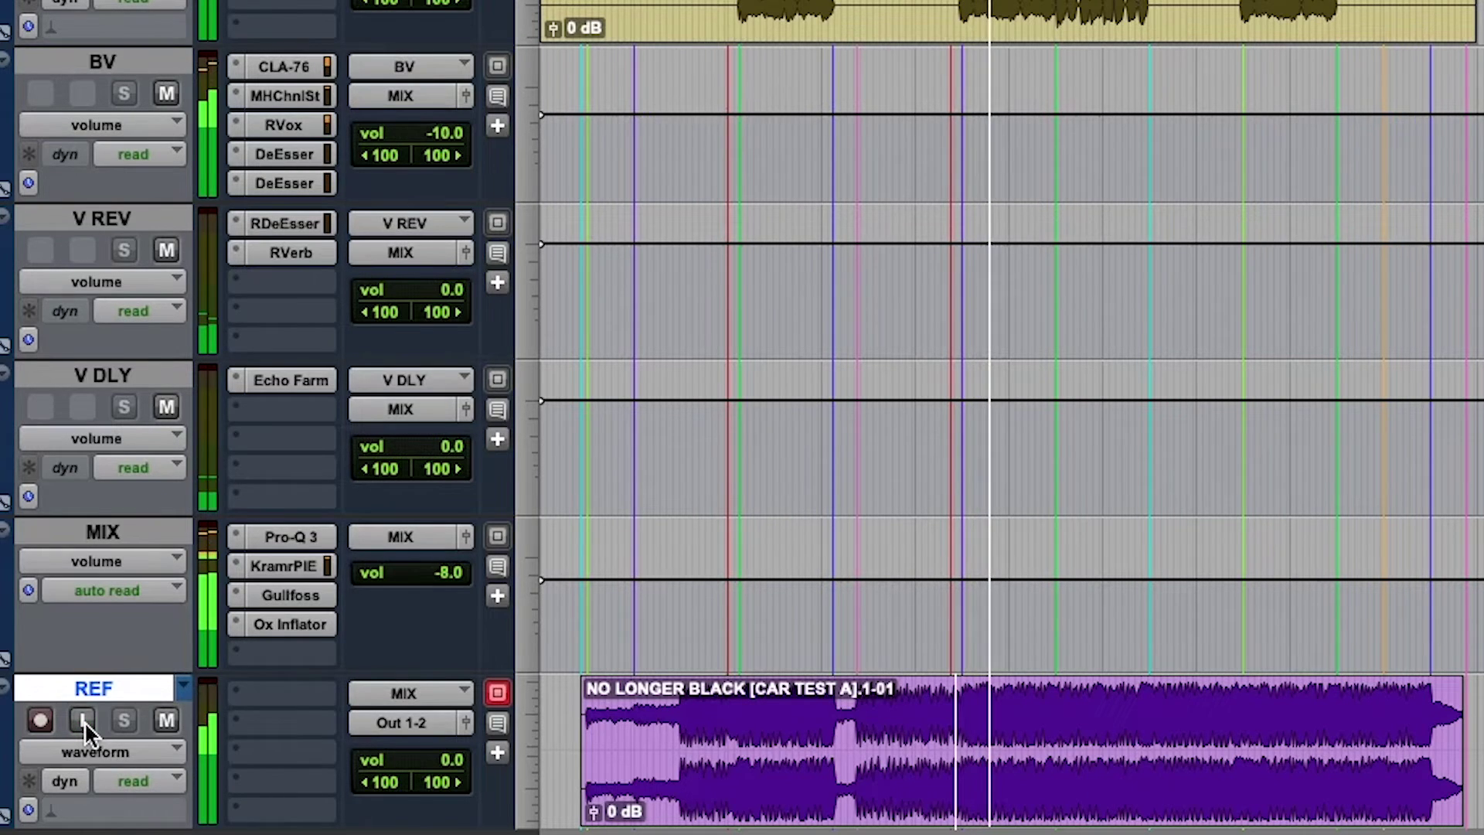
pyautogui.click(83, 720)
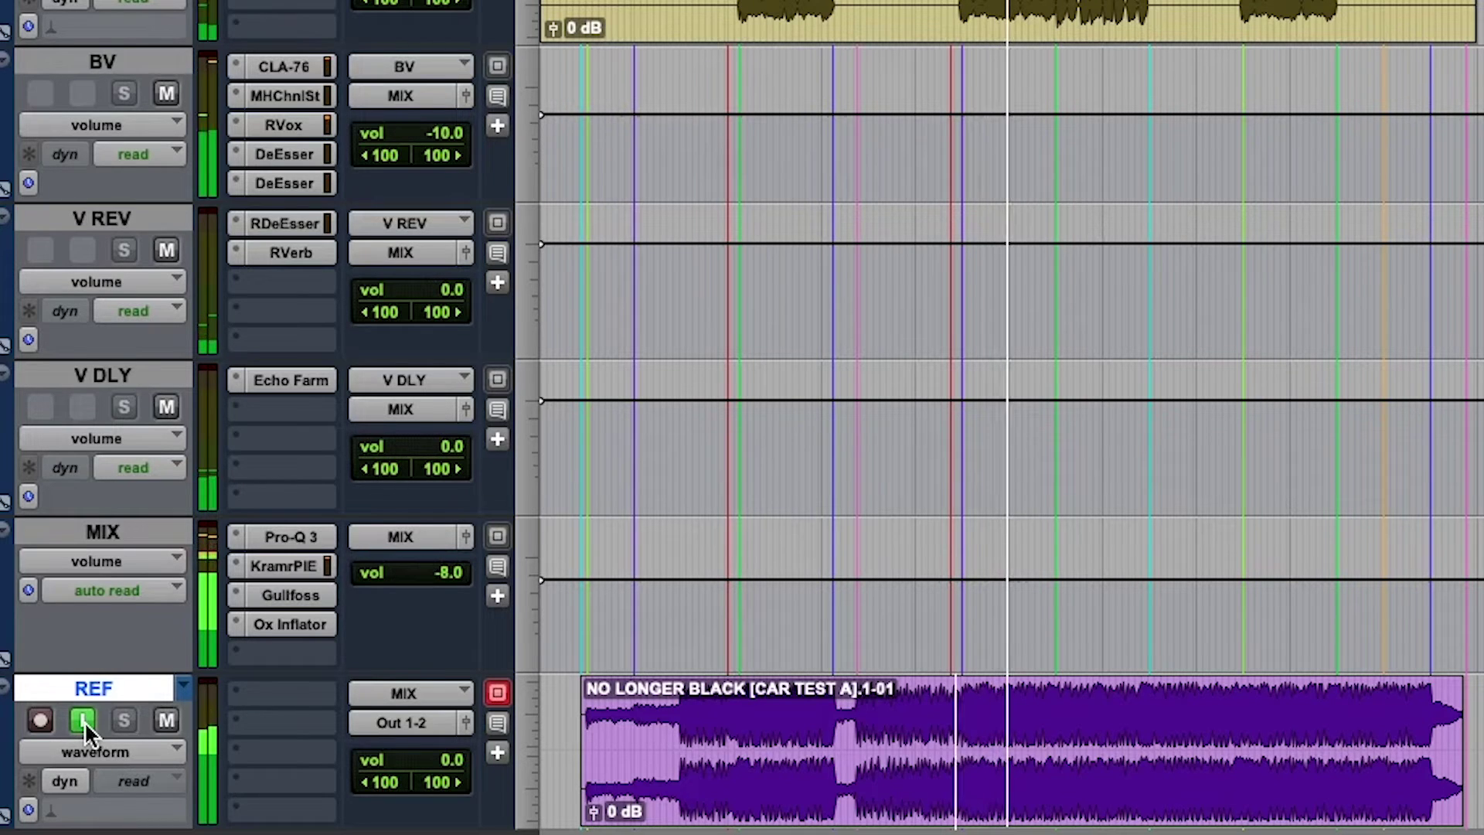
pyautogui.click(83, 720)
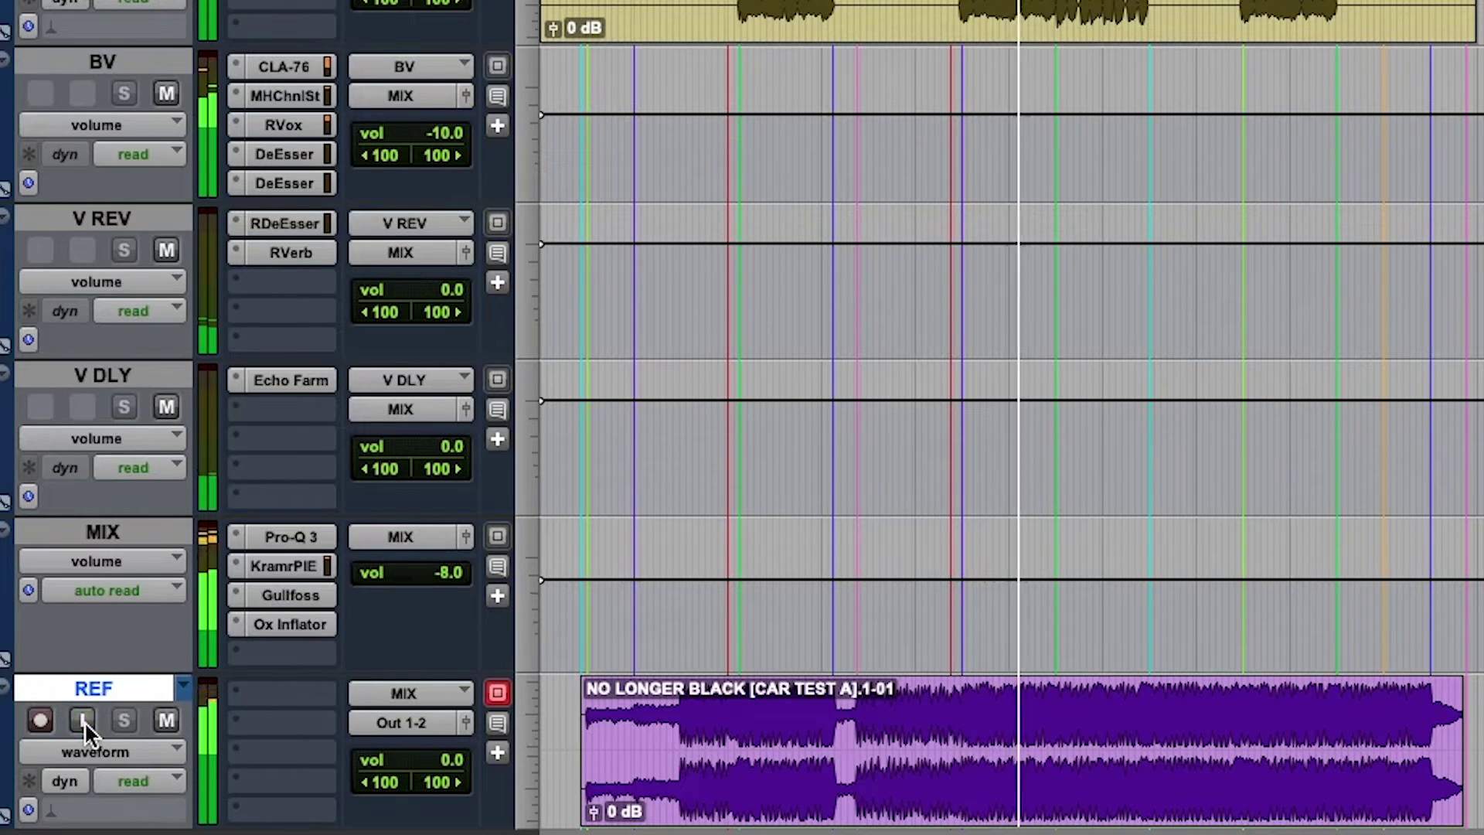
pyautogui.click(83, 720)
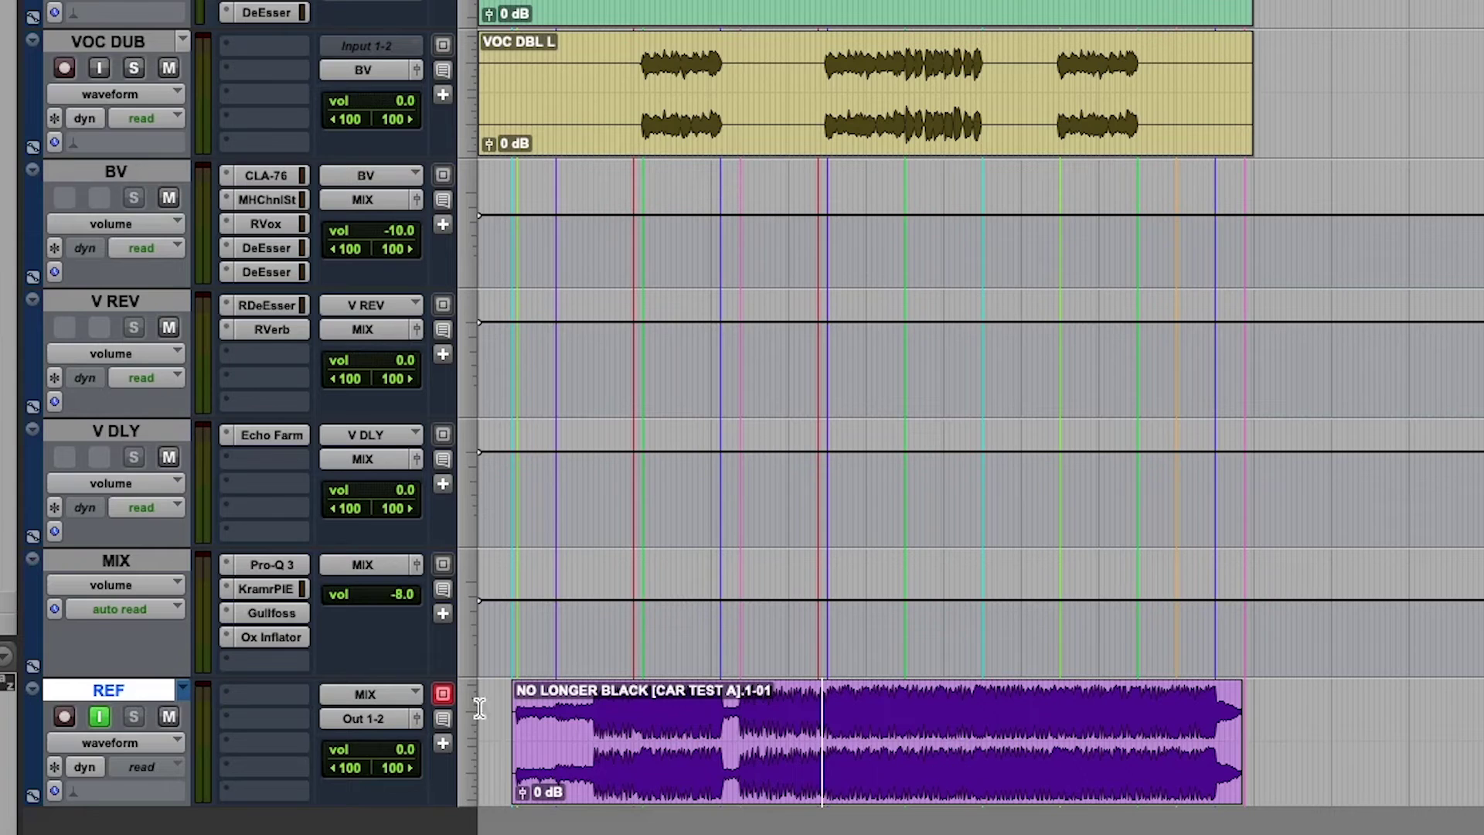
# Check the PRINT track's playlist menu, keeping REF 2 with the Everything [ROUGH MIX]-01 reference active
pyautogui.click(185, 688)
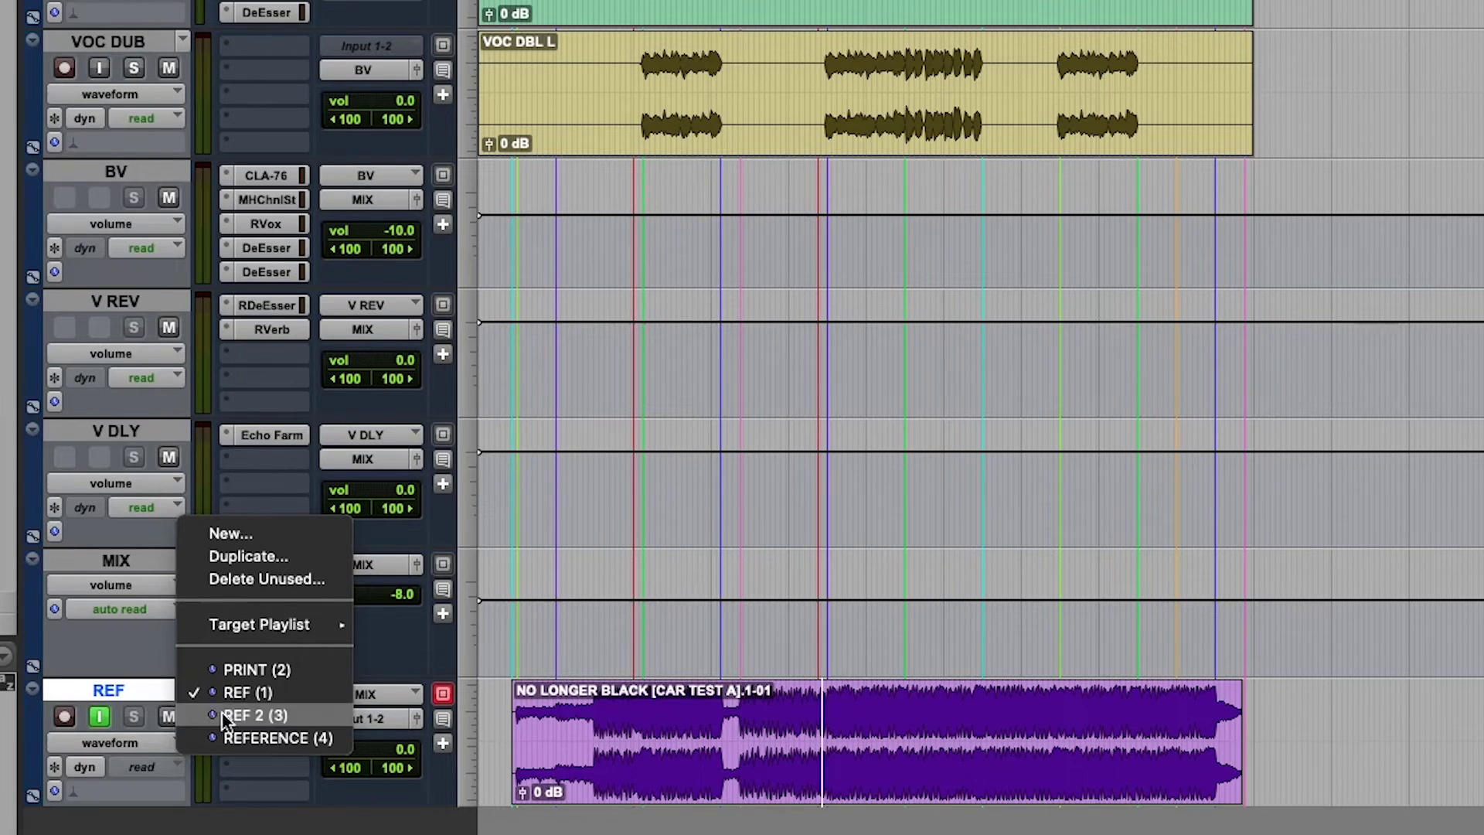
pyautogui.press('Escape')
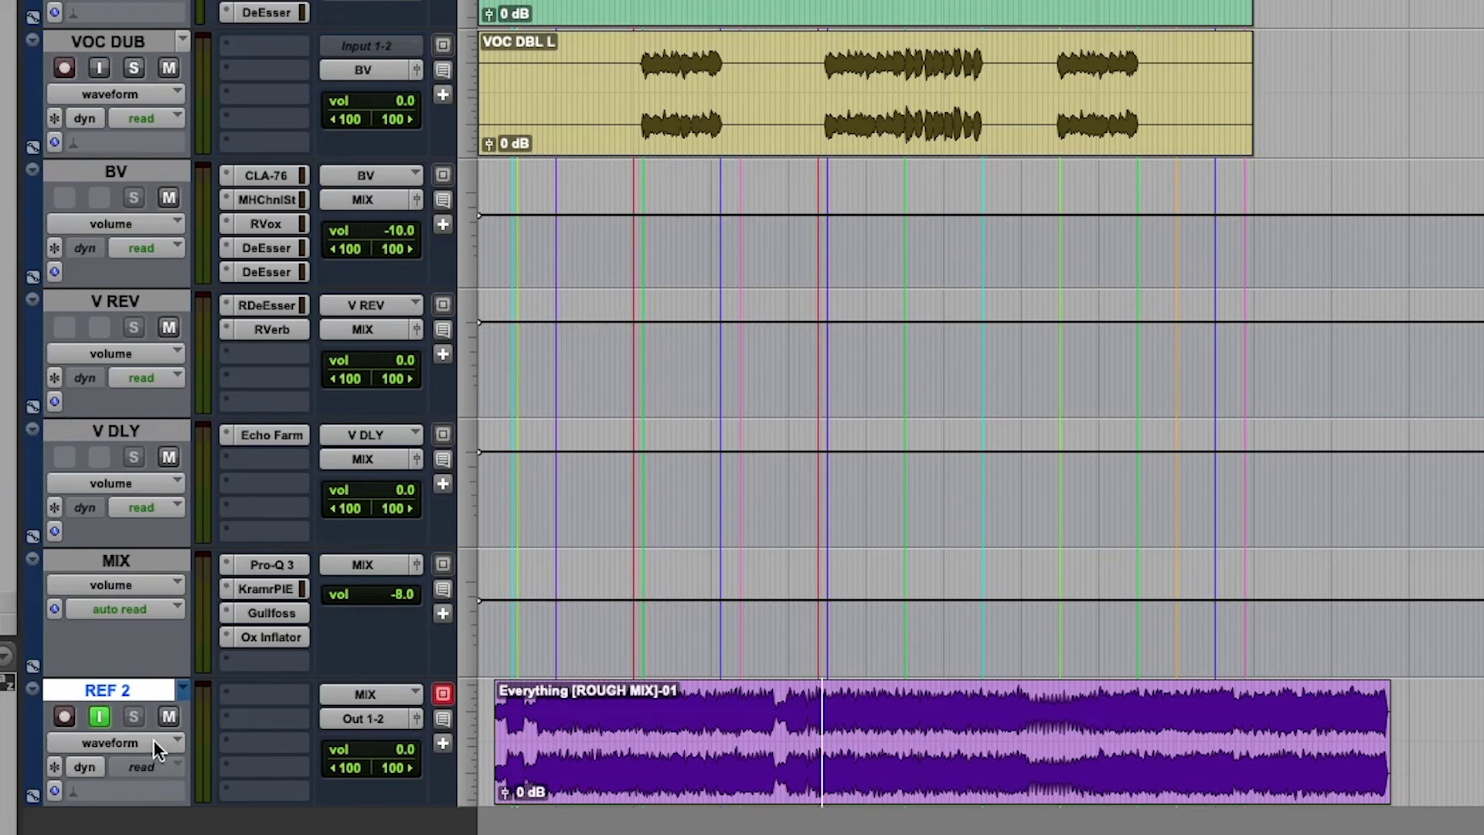
# During playback, toggle REF 2's input monitoring off and on three times, ending with it on
pyautogui.press('space')
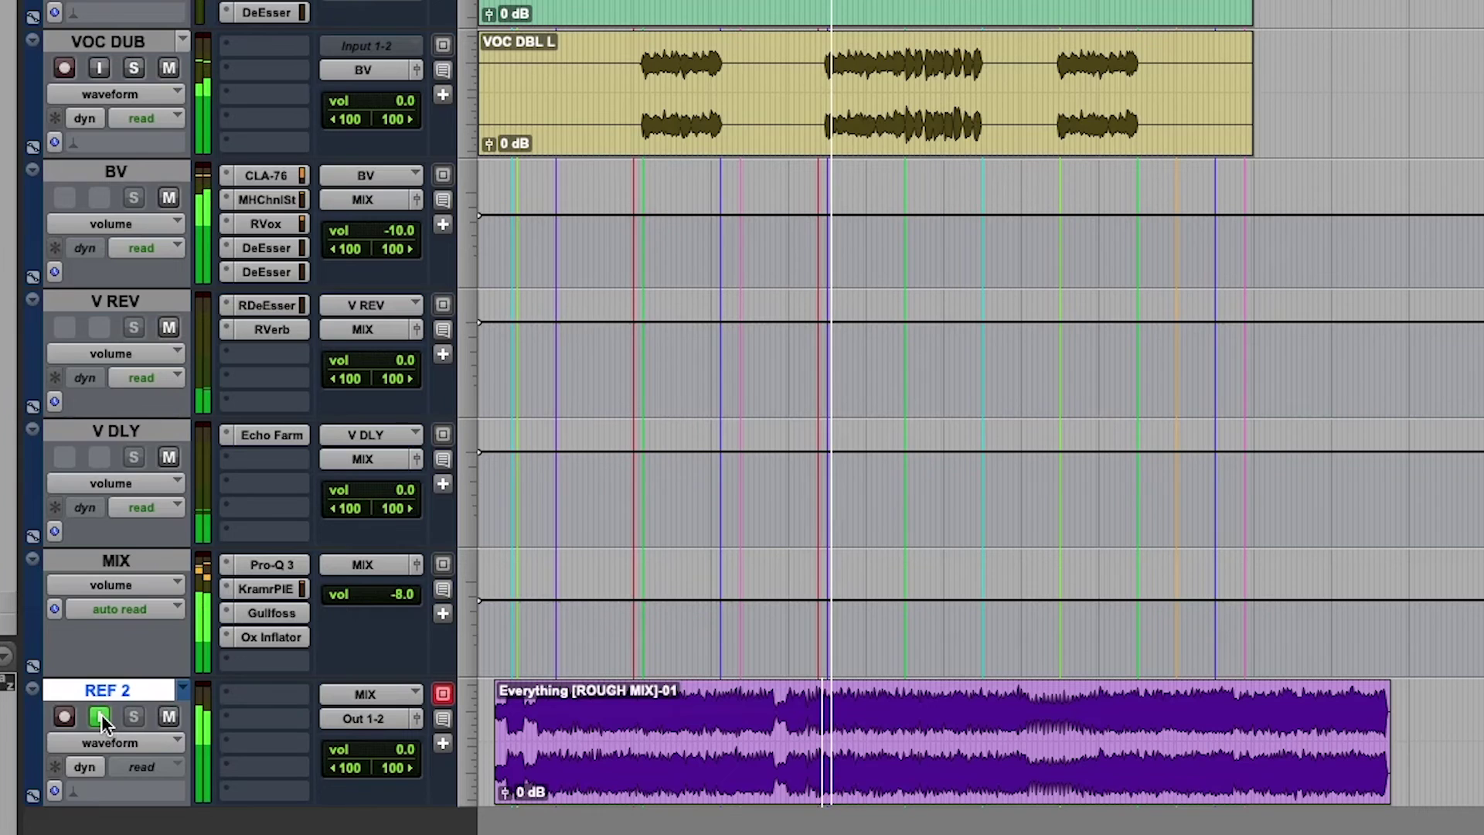
pyautogui.click(101, 715)
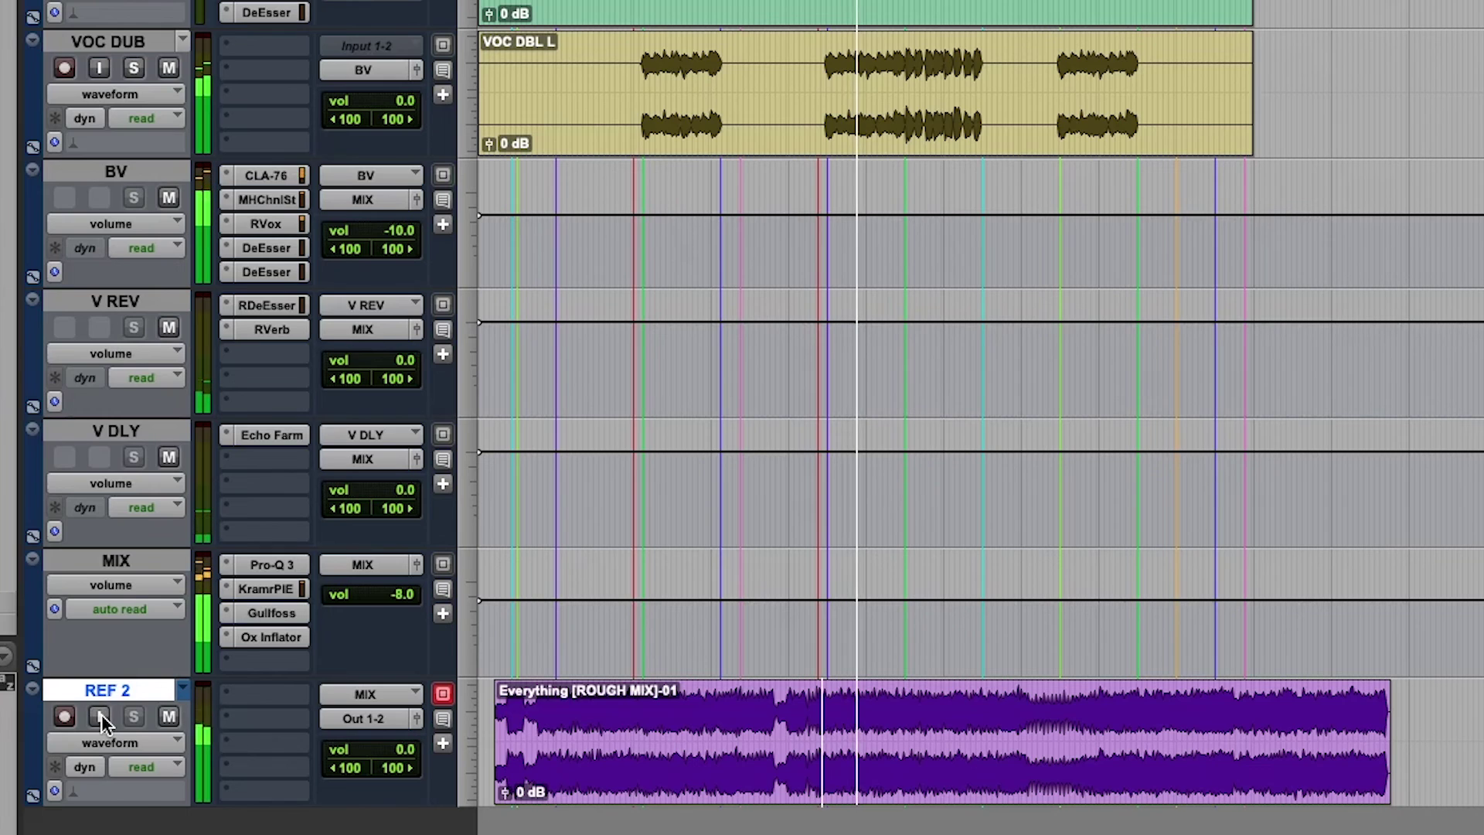
pyautogui.click(100, 715)
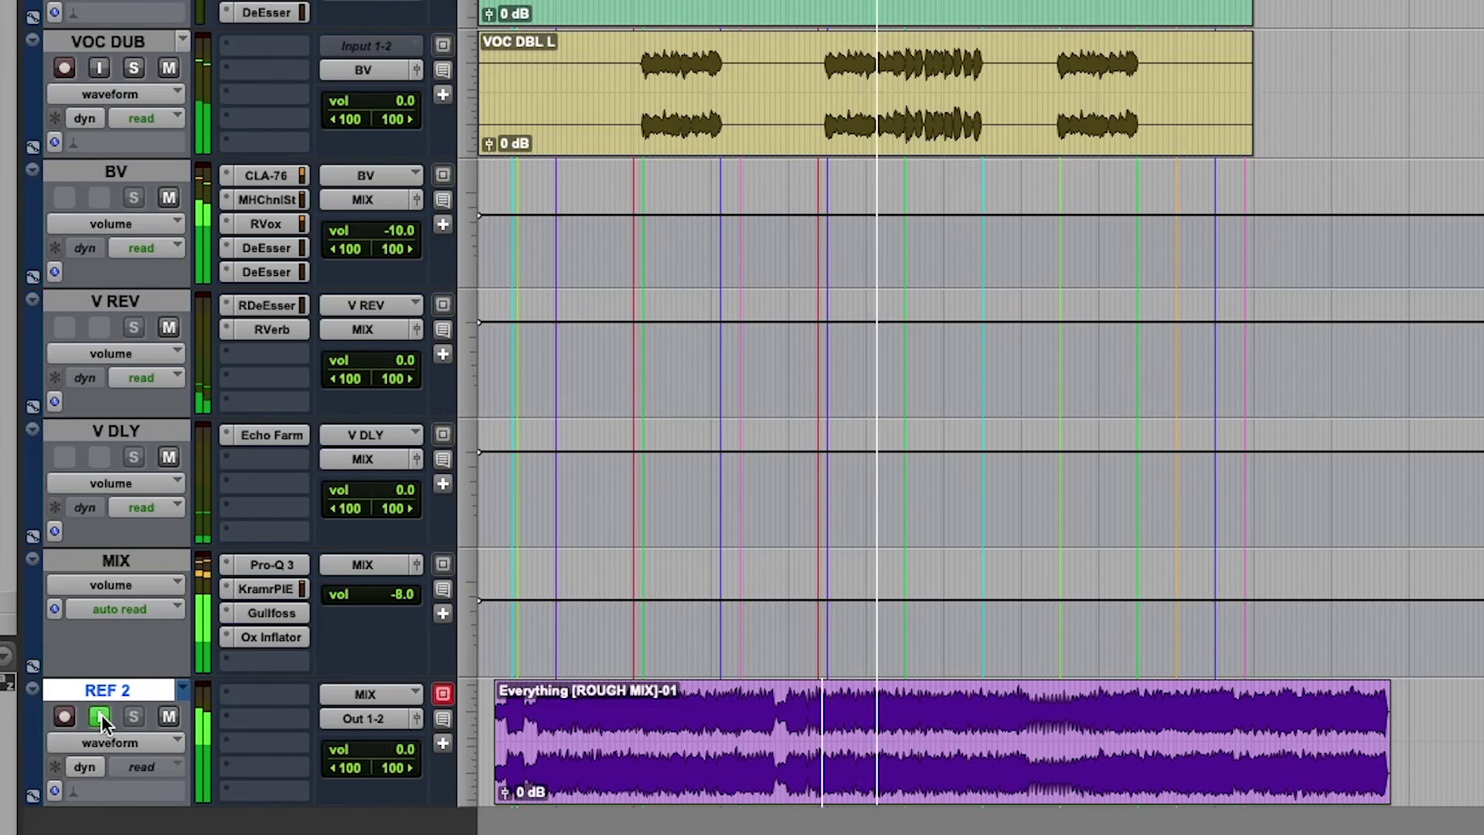
pyautogui.click(101, 714)
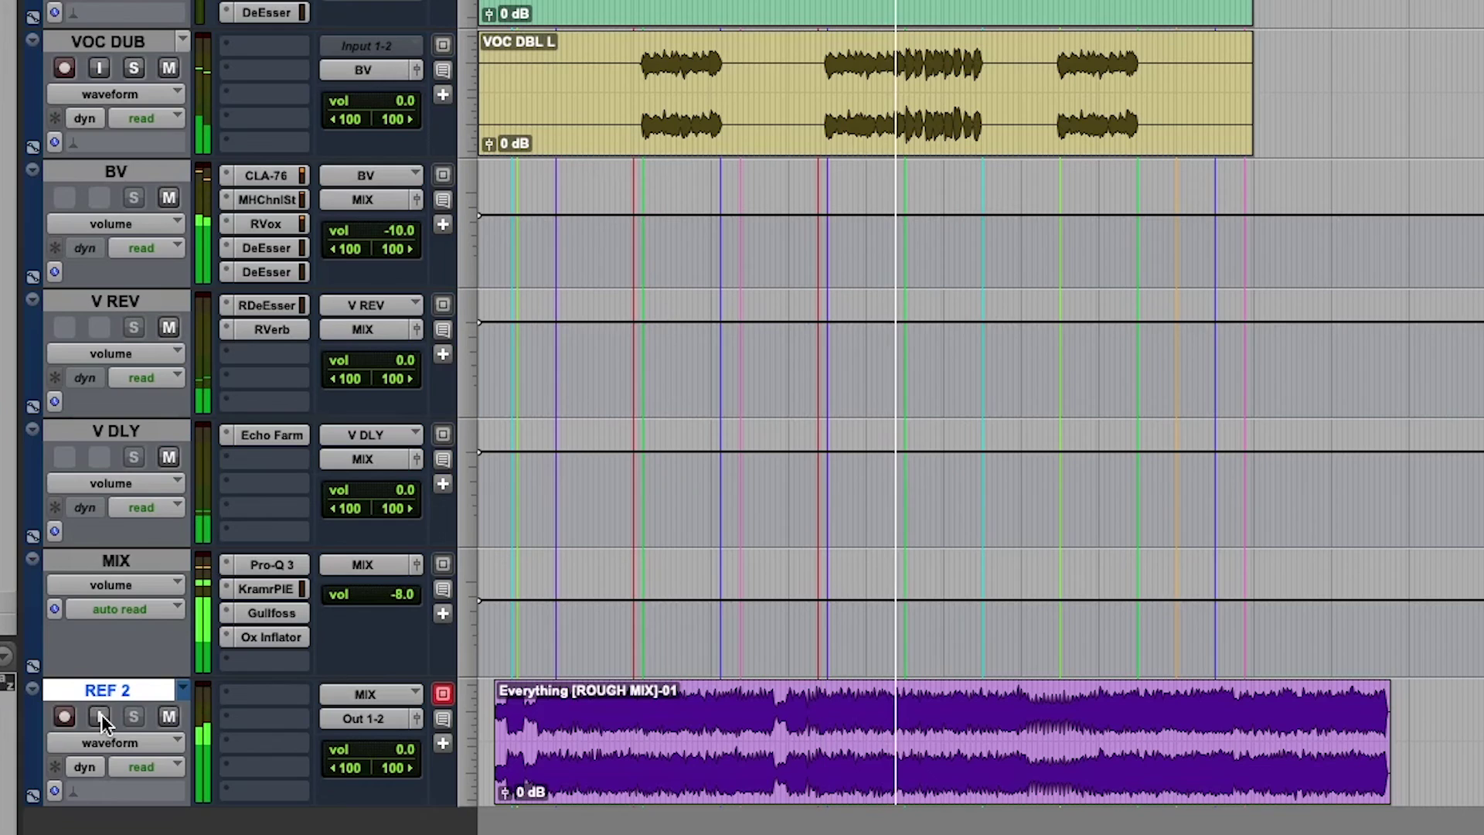
pyautogui.click(100, 714)
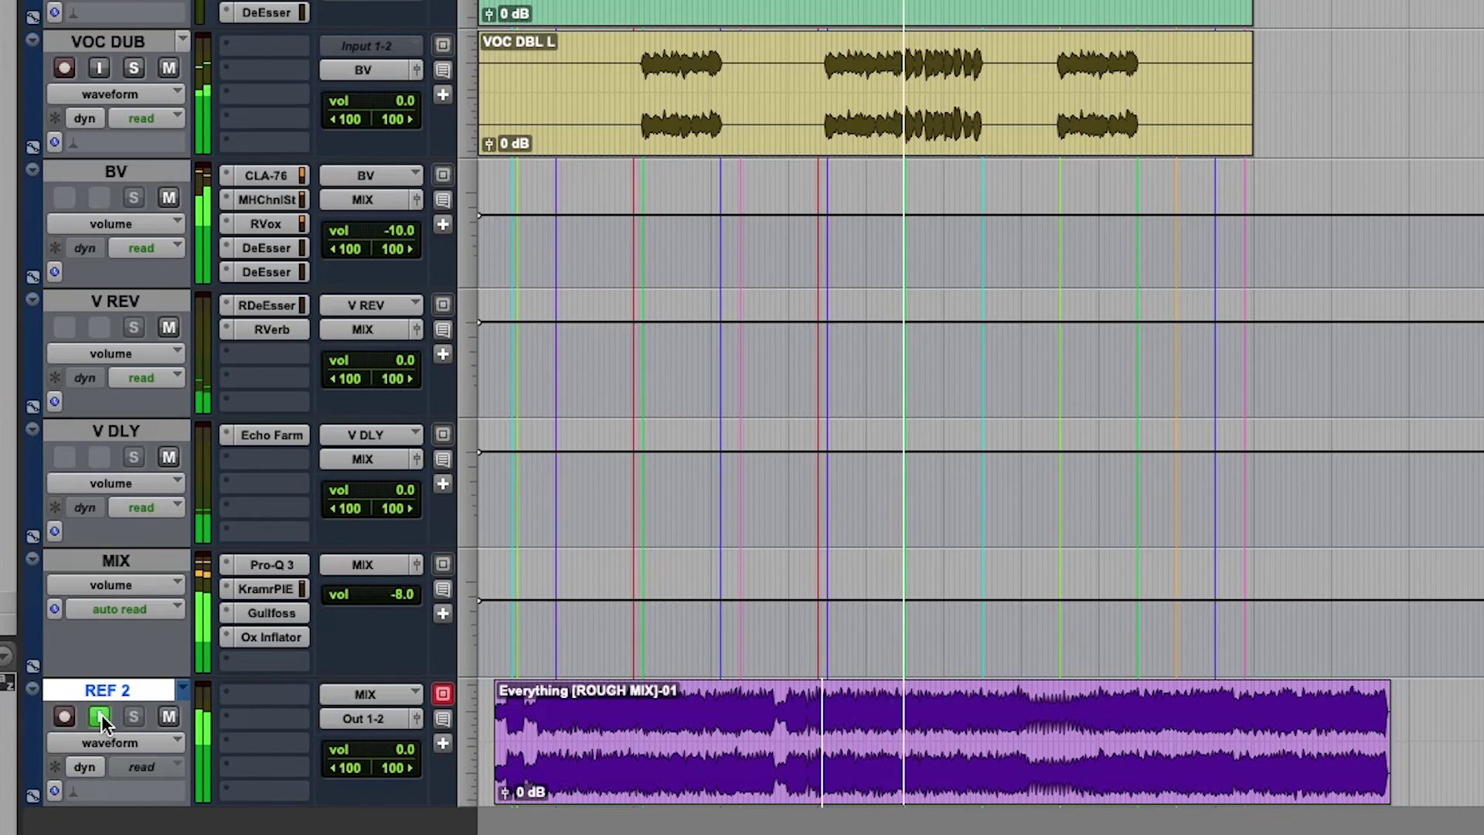
pyautogui.click(100, 714)
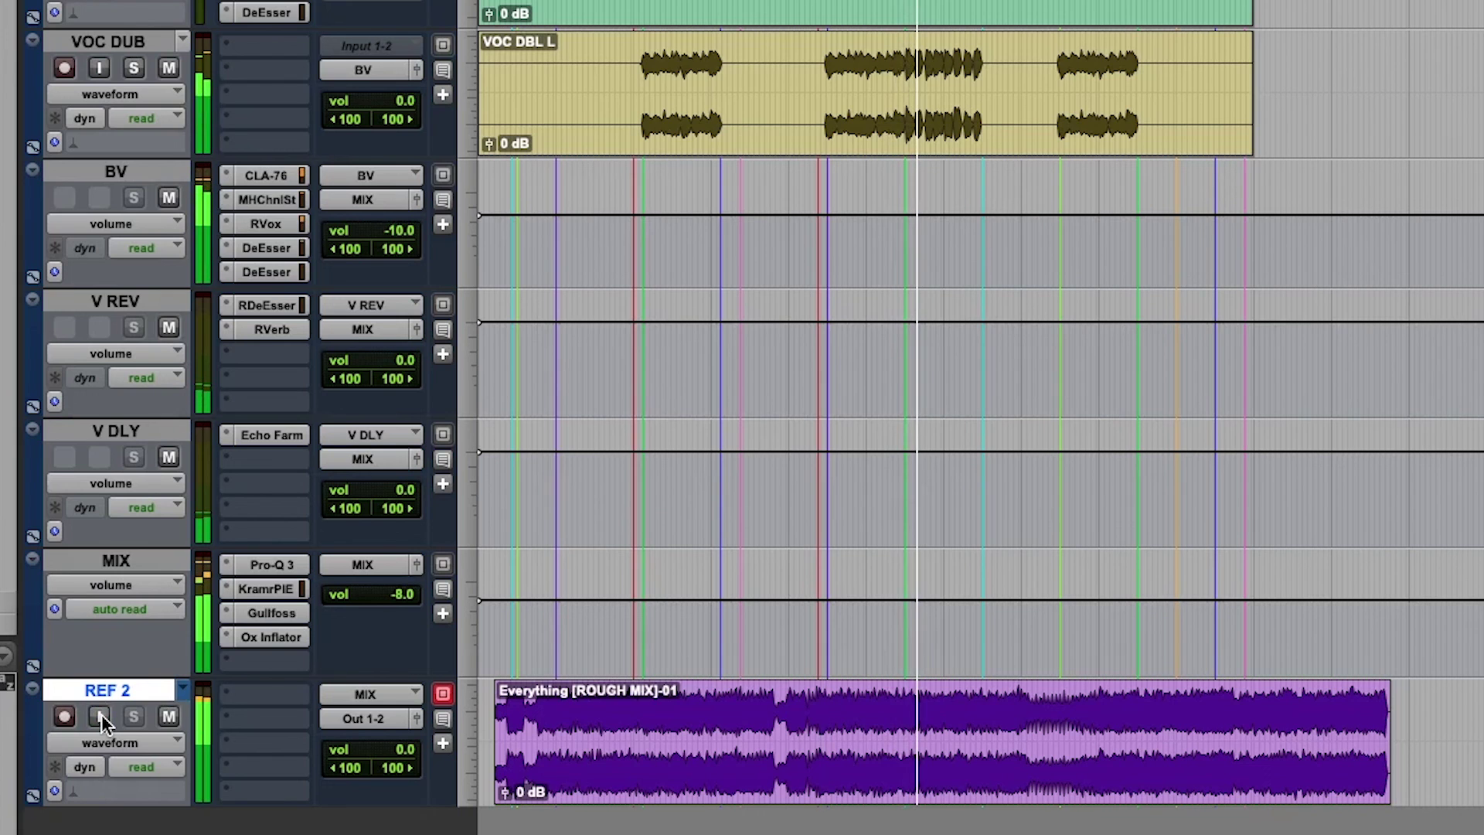
pyautogui.click(100, 714)
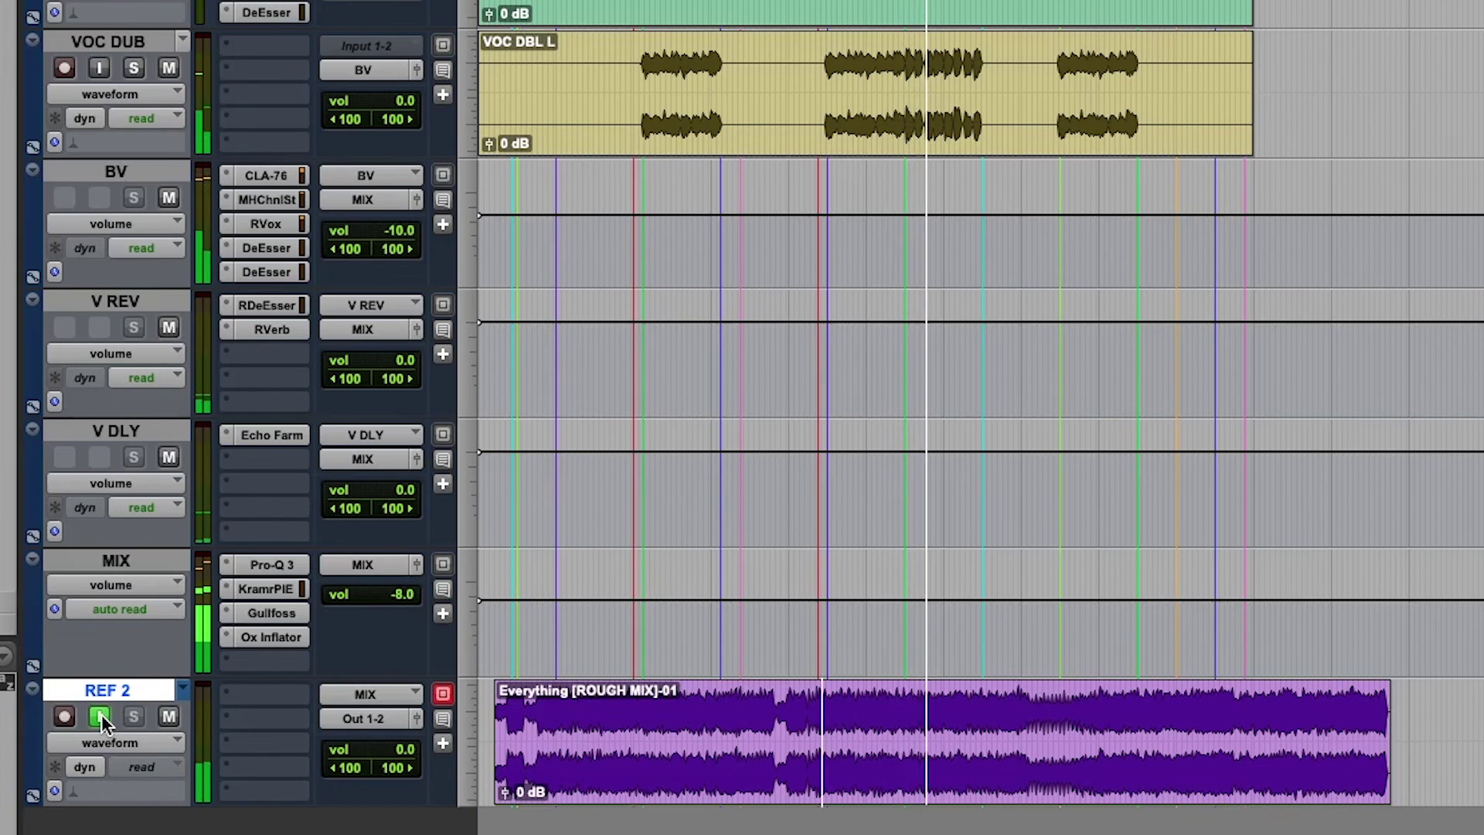
# Stop the transport so the playhead returns to 36|2|786
pyautogui.press('space')
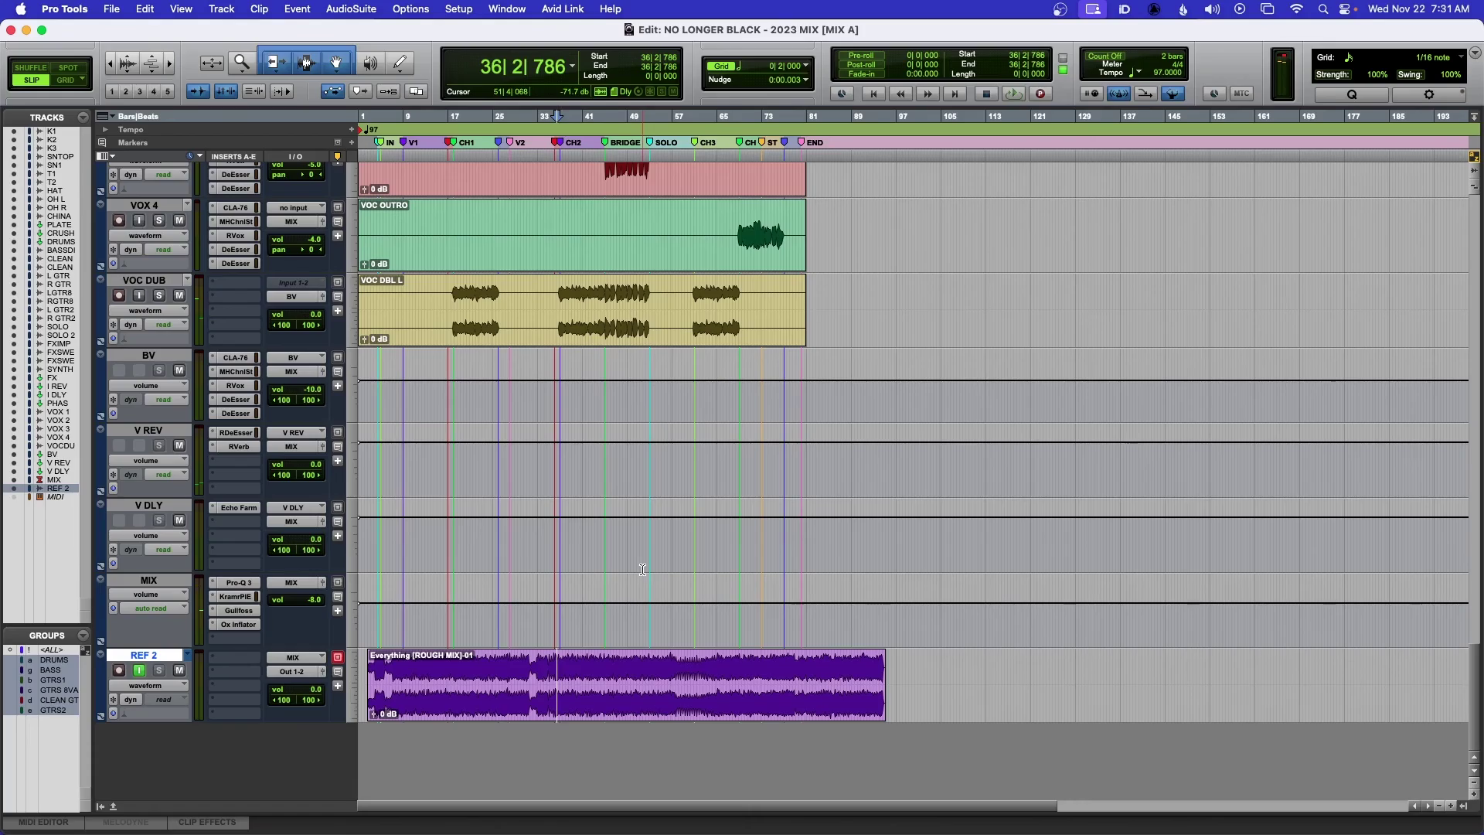